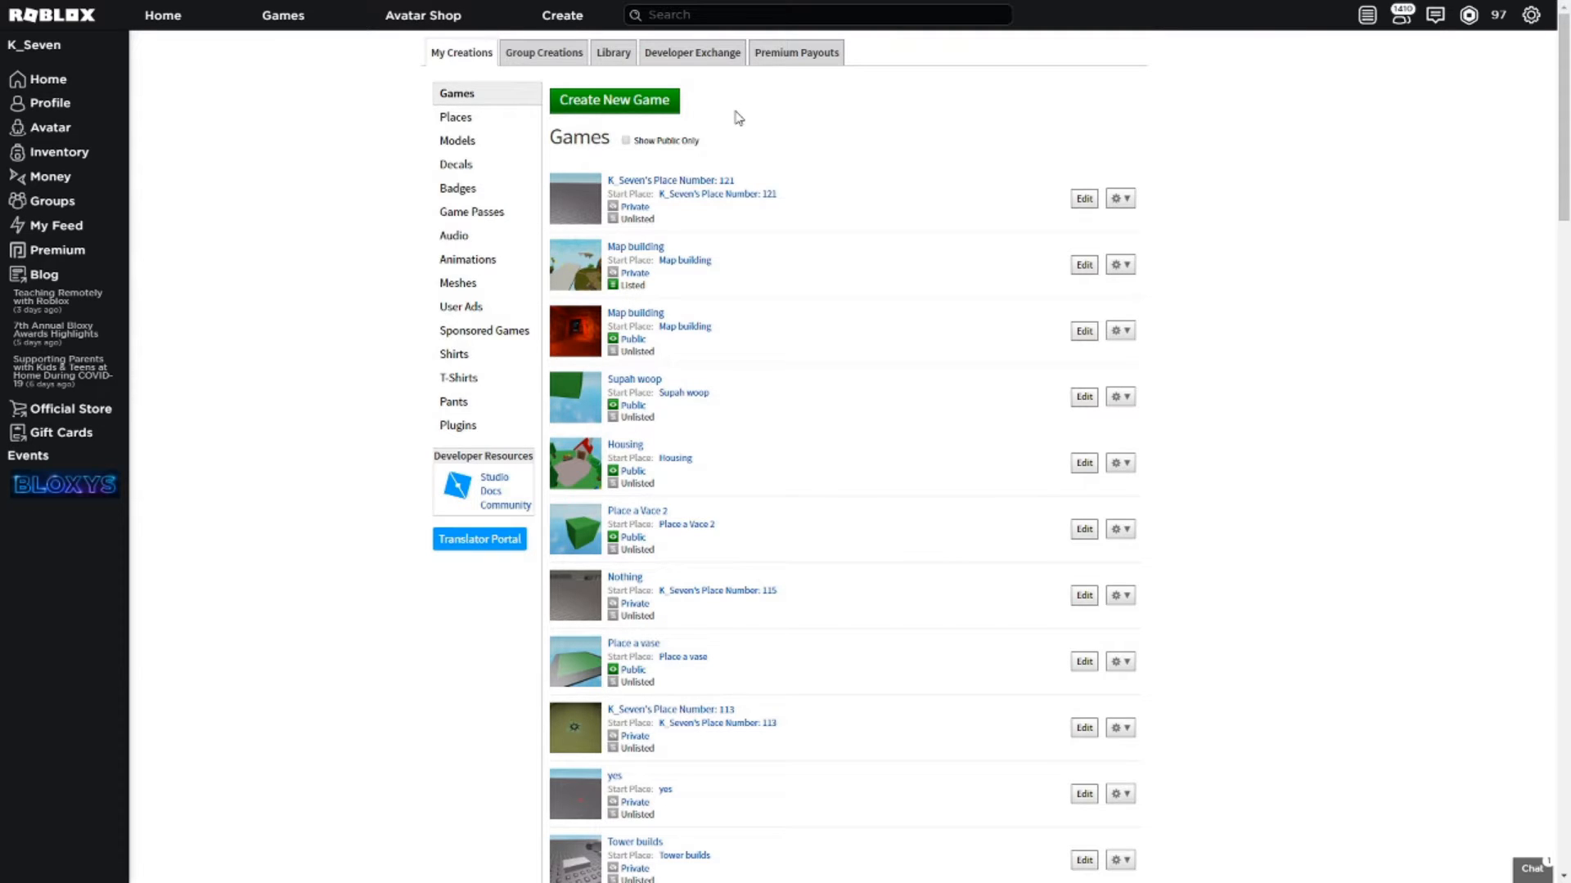
Create a new game from the Baseplate template and open it for editing in Roblox Studio.
left_click(652, 118)
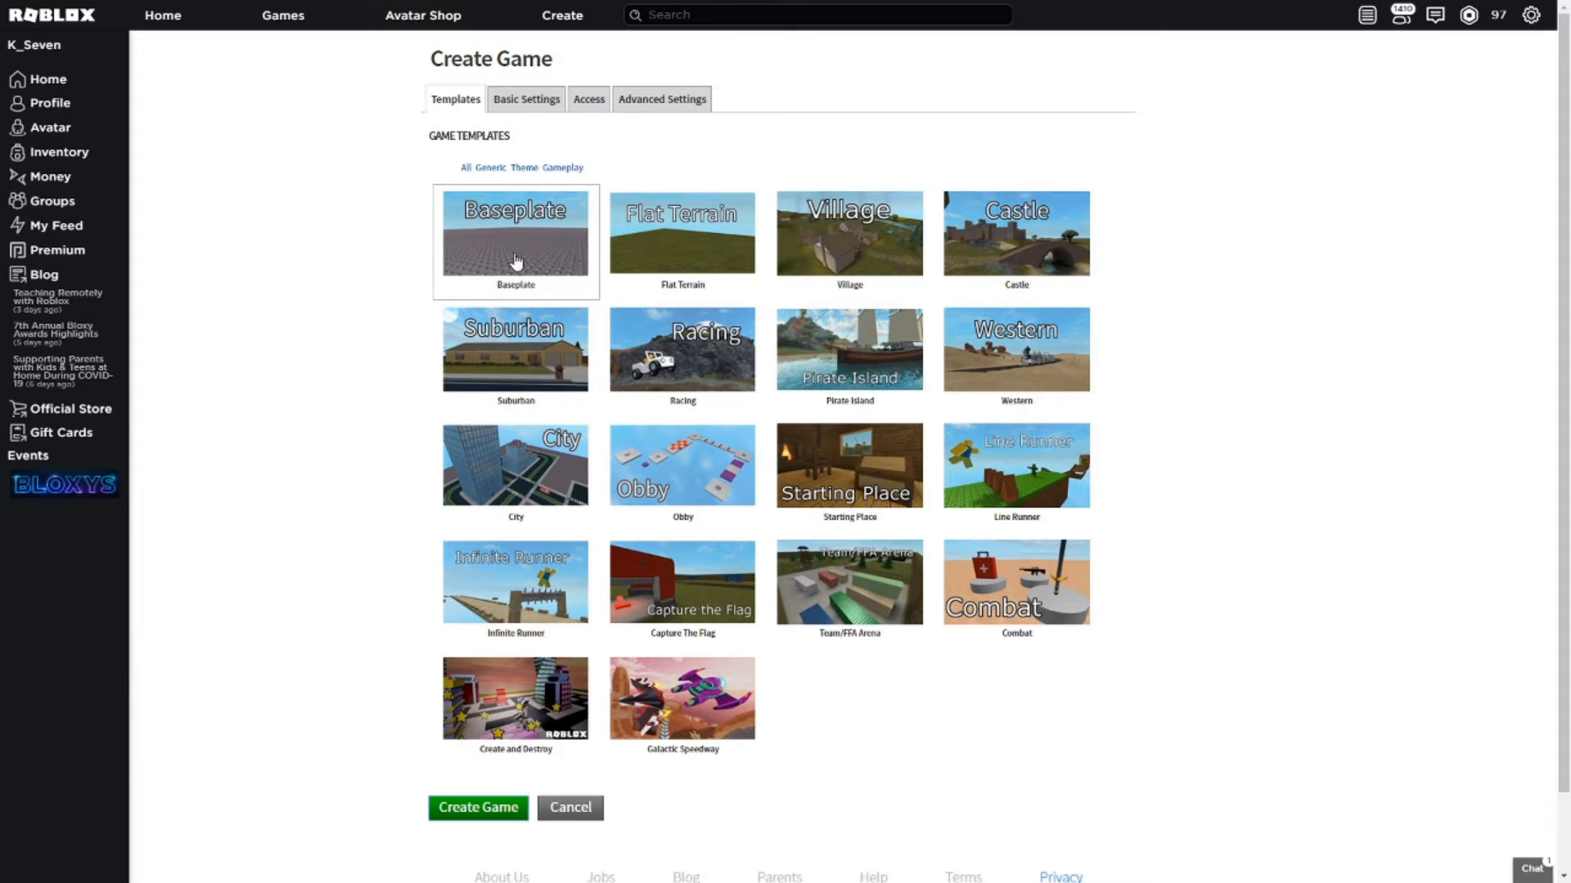
left_click(481, 811)
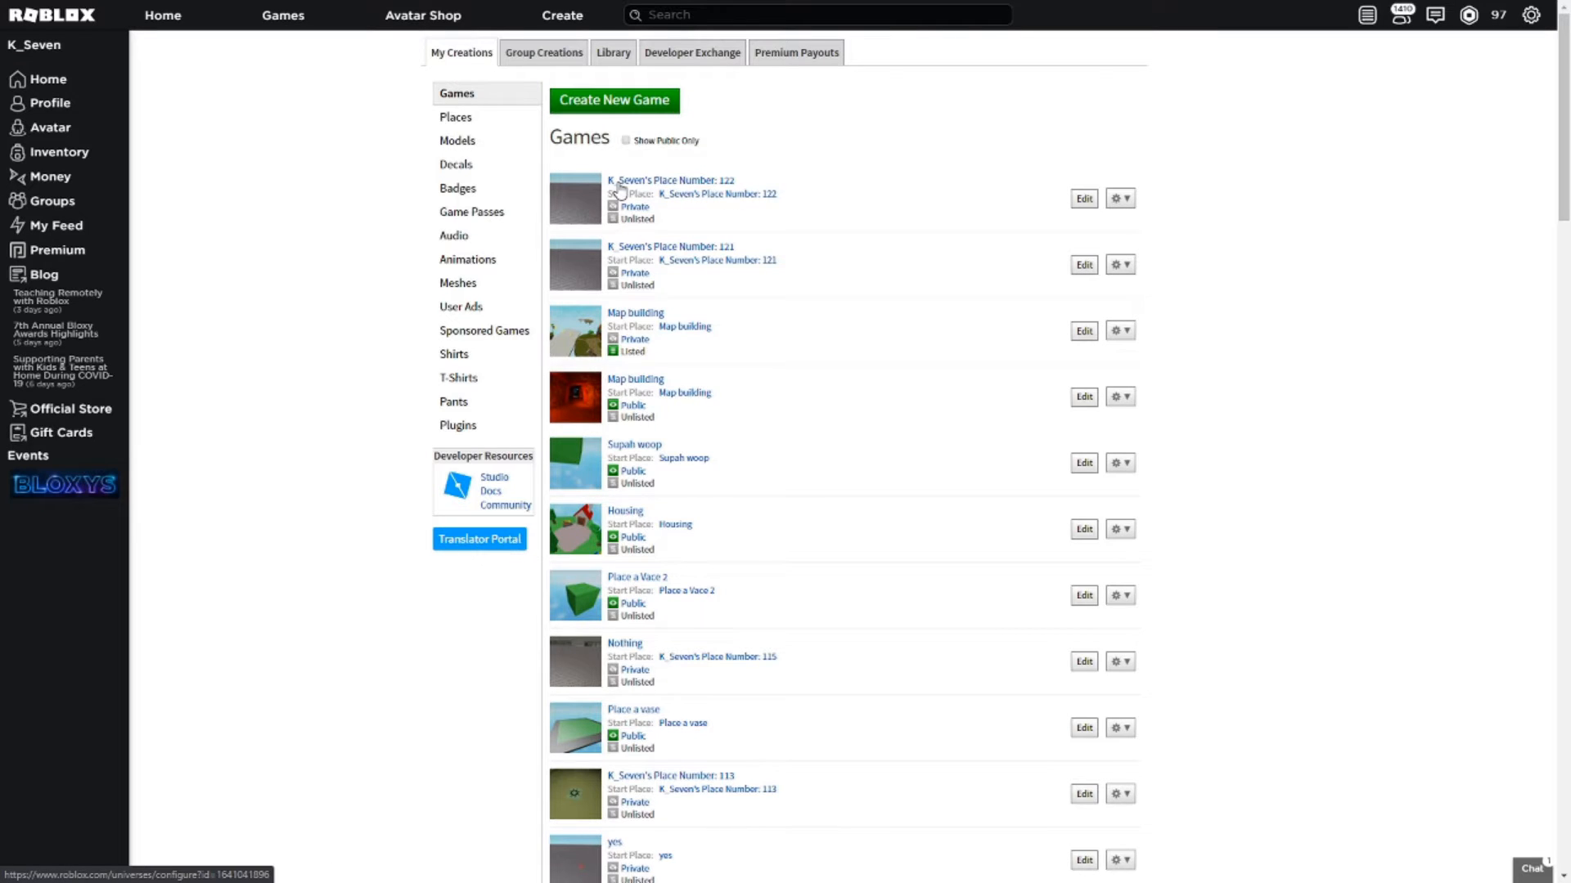
left_click(1083, 199)
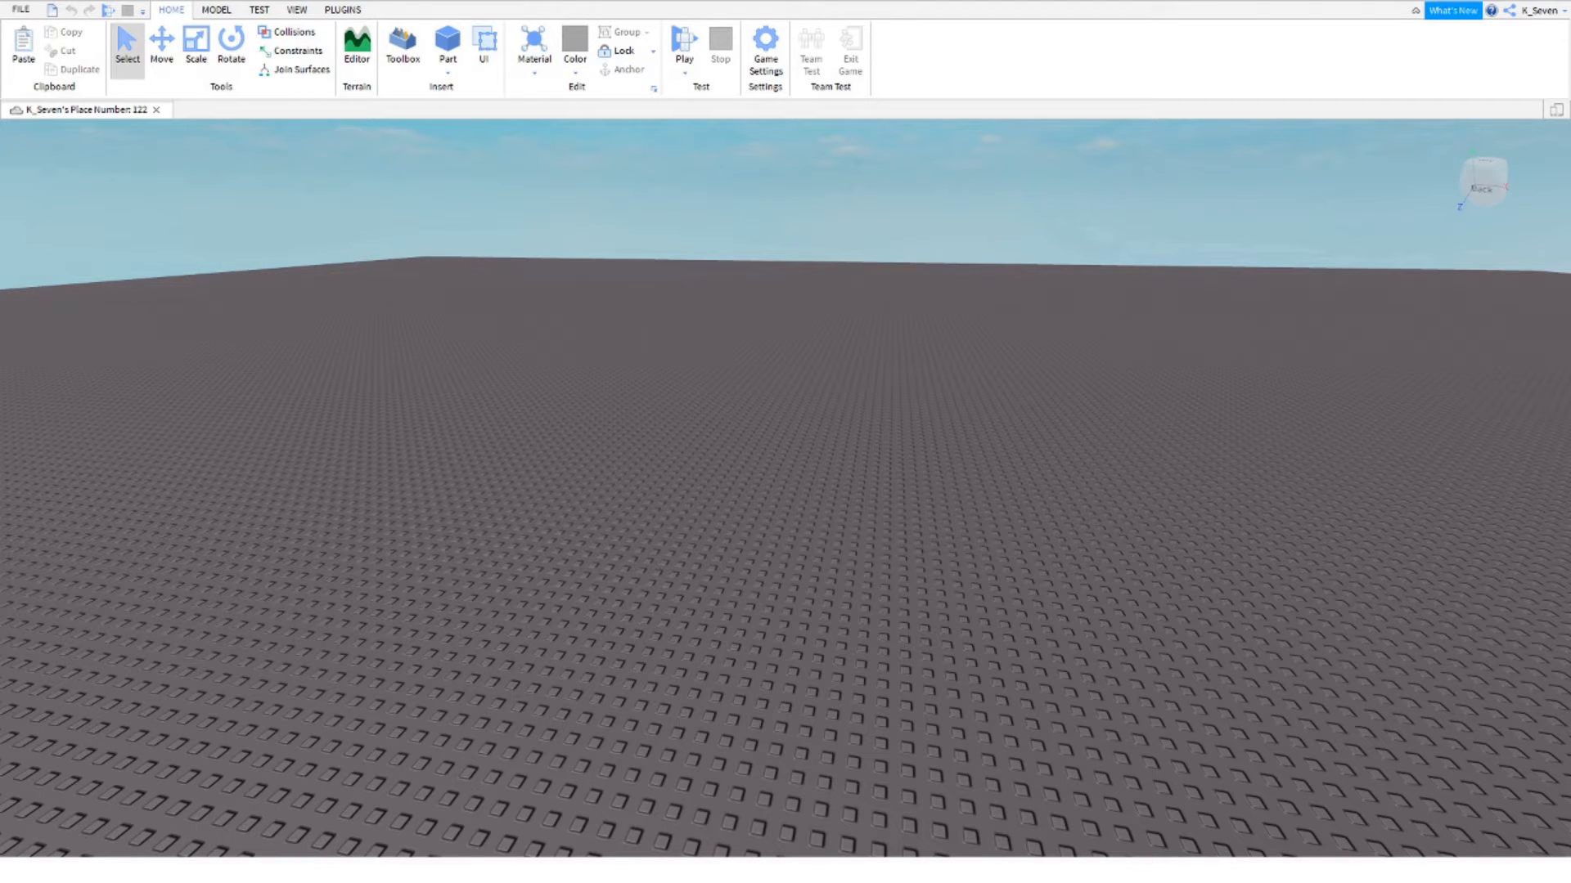
Change the general Studio theme setting to Dark and close the settings.
left_click(21, 10)
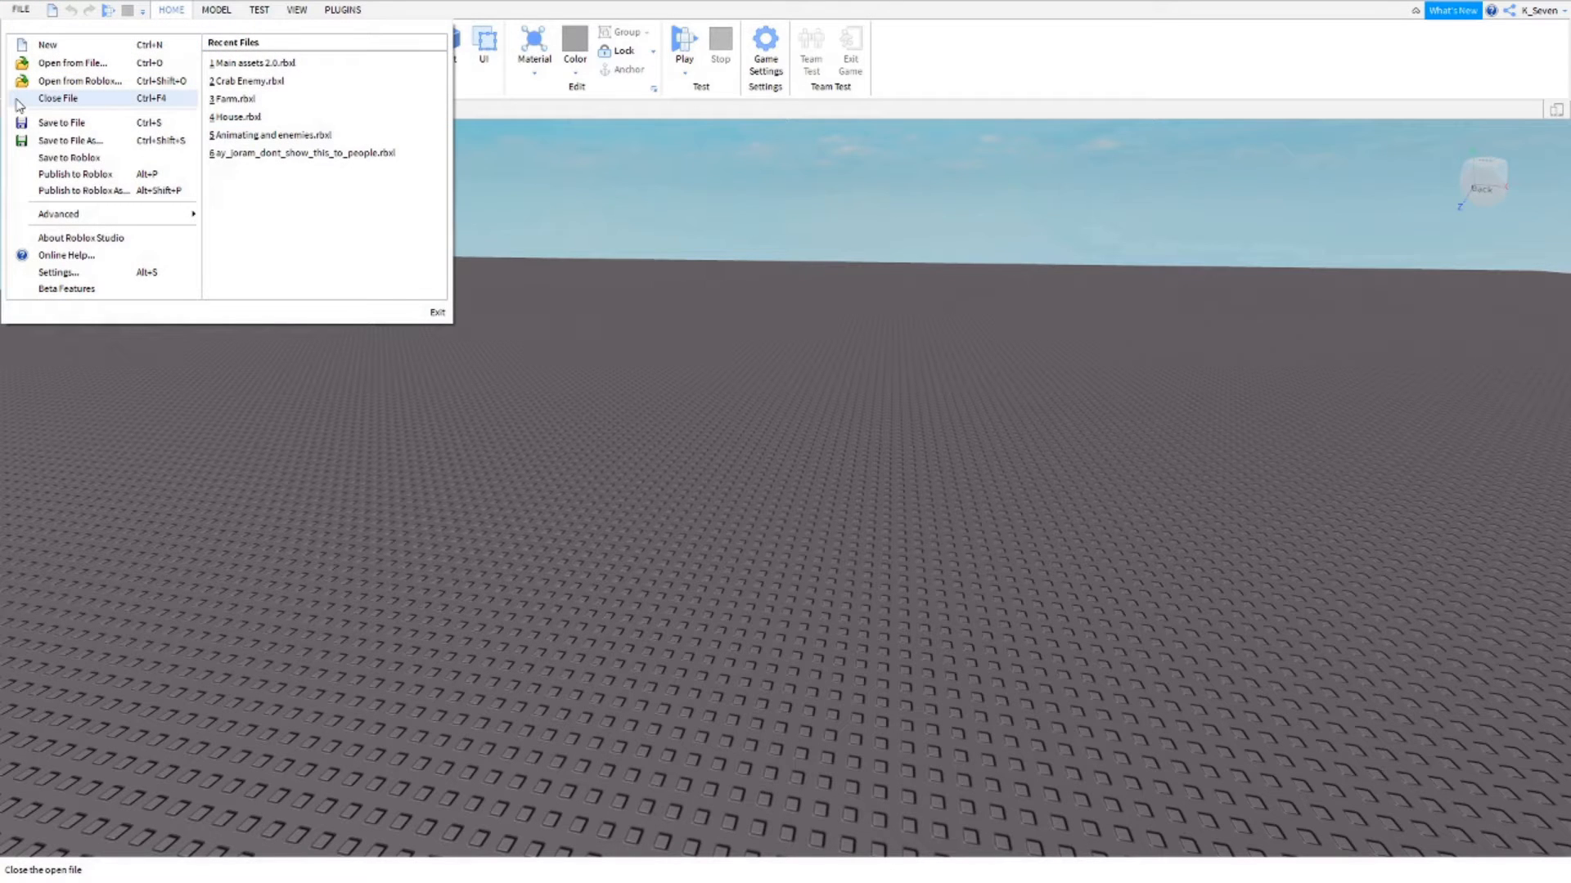
left_click(63, 273)
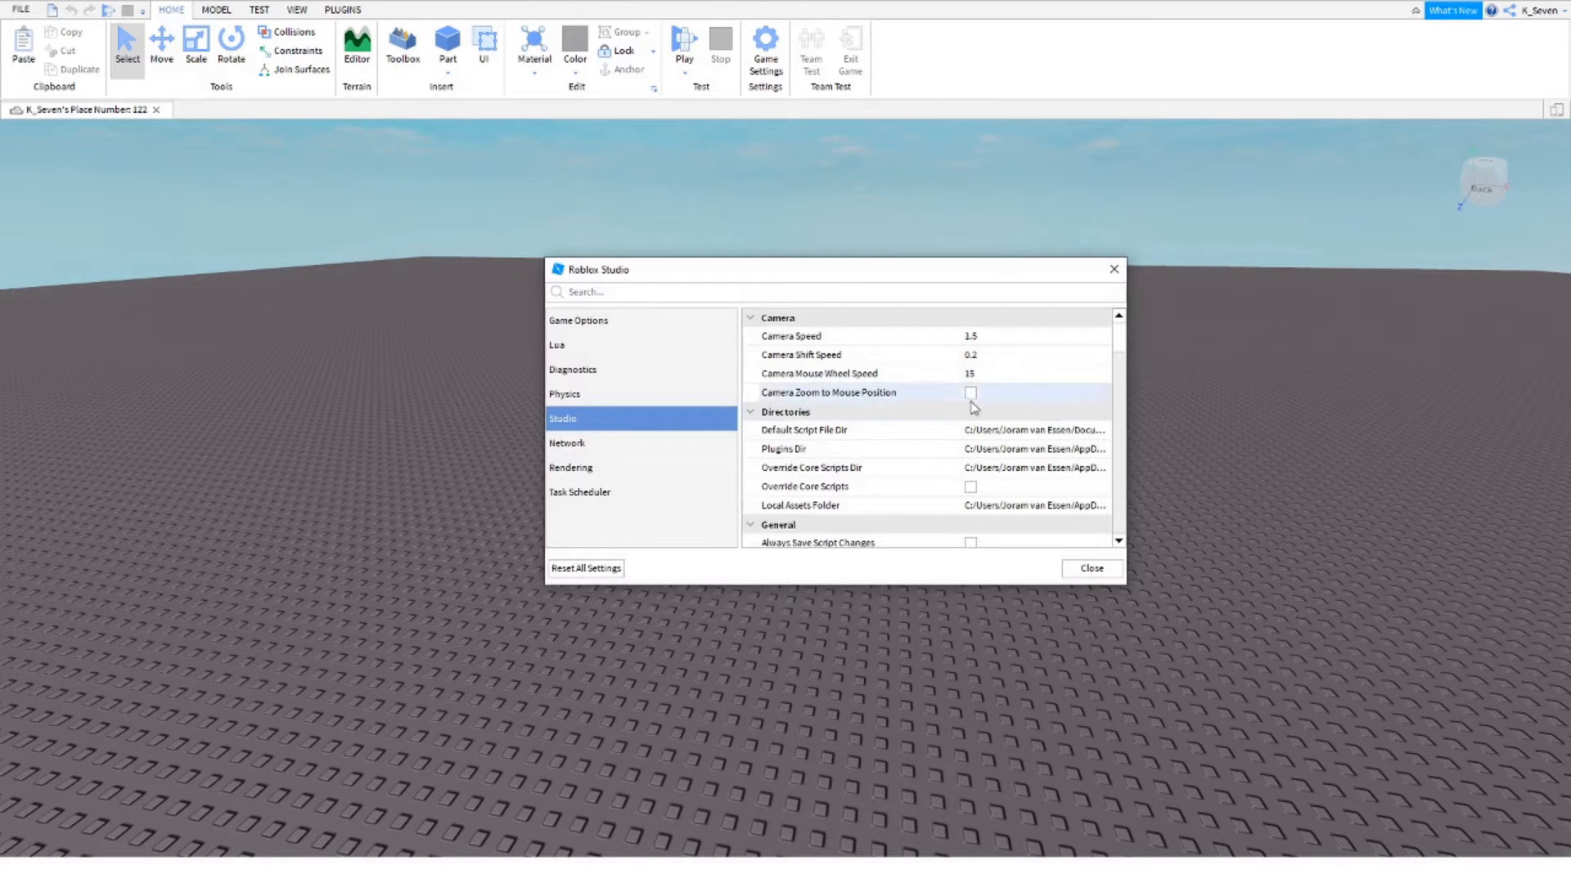
scroll(925, 405, "down", 2)
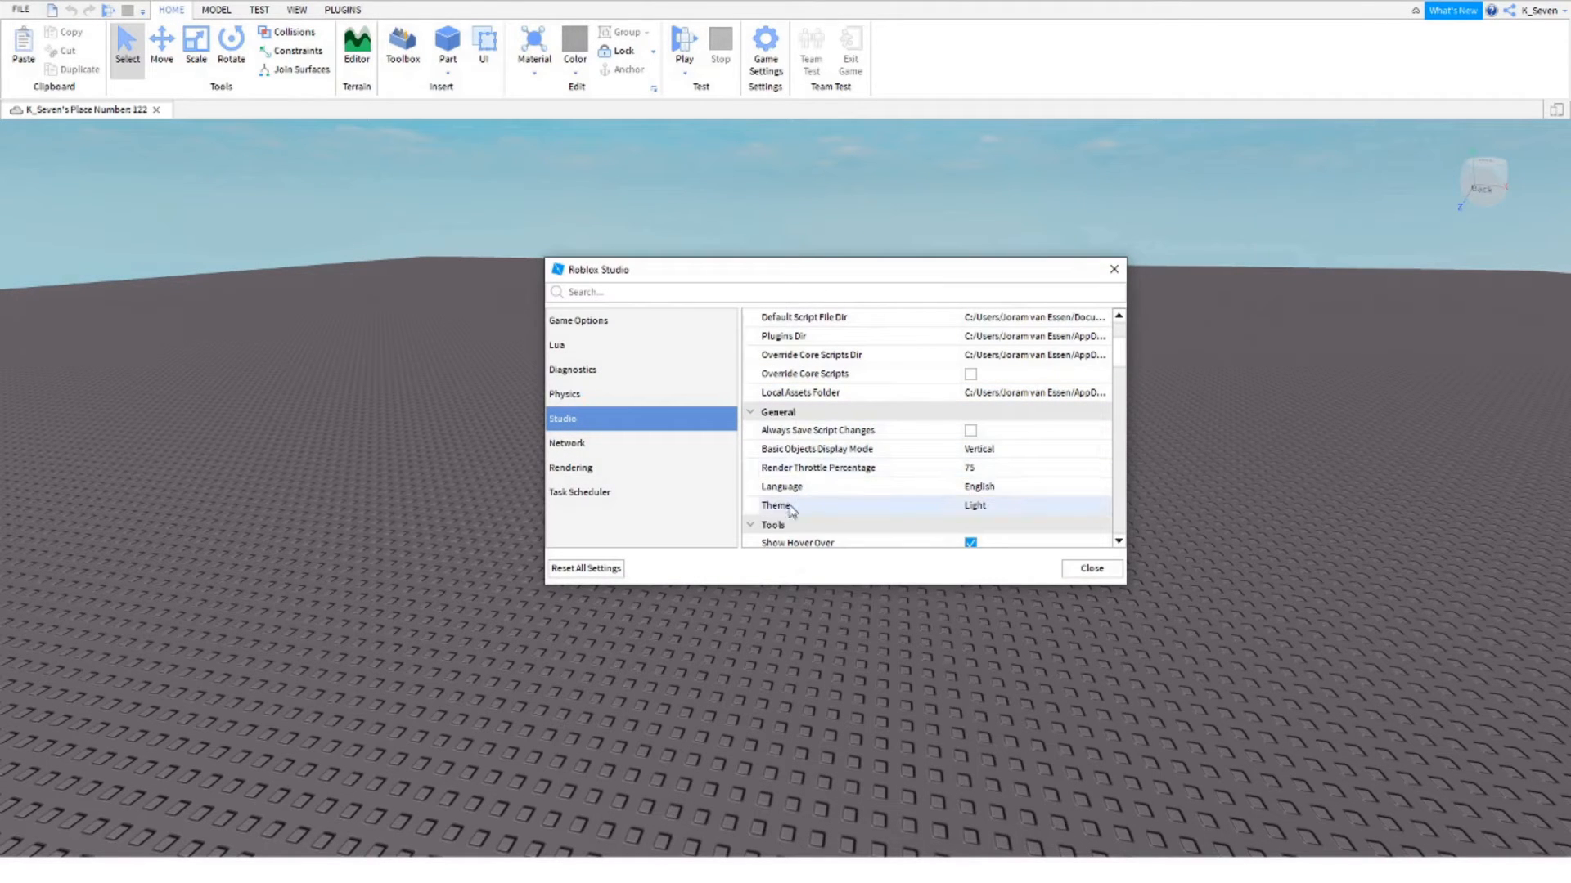
left_click(976, 508)
left_click(978, 506)
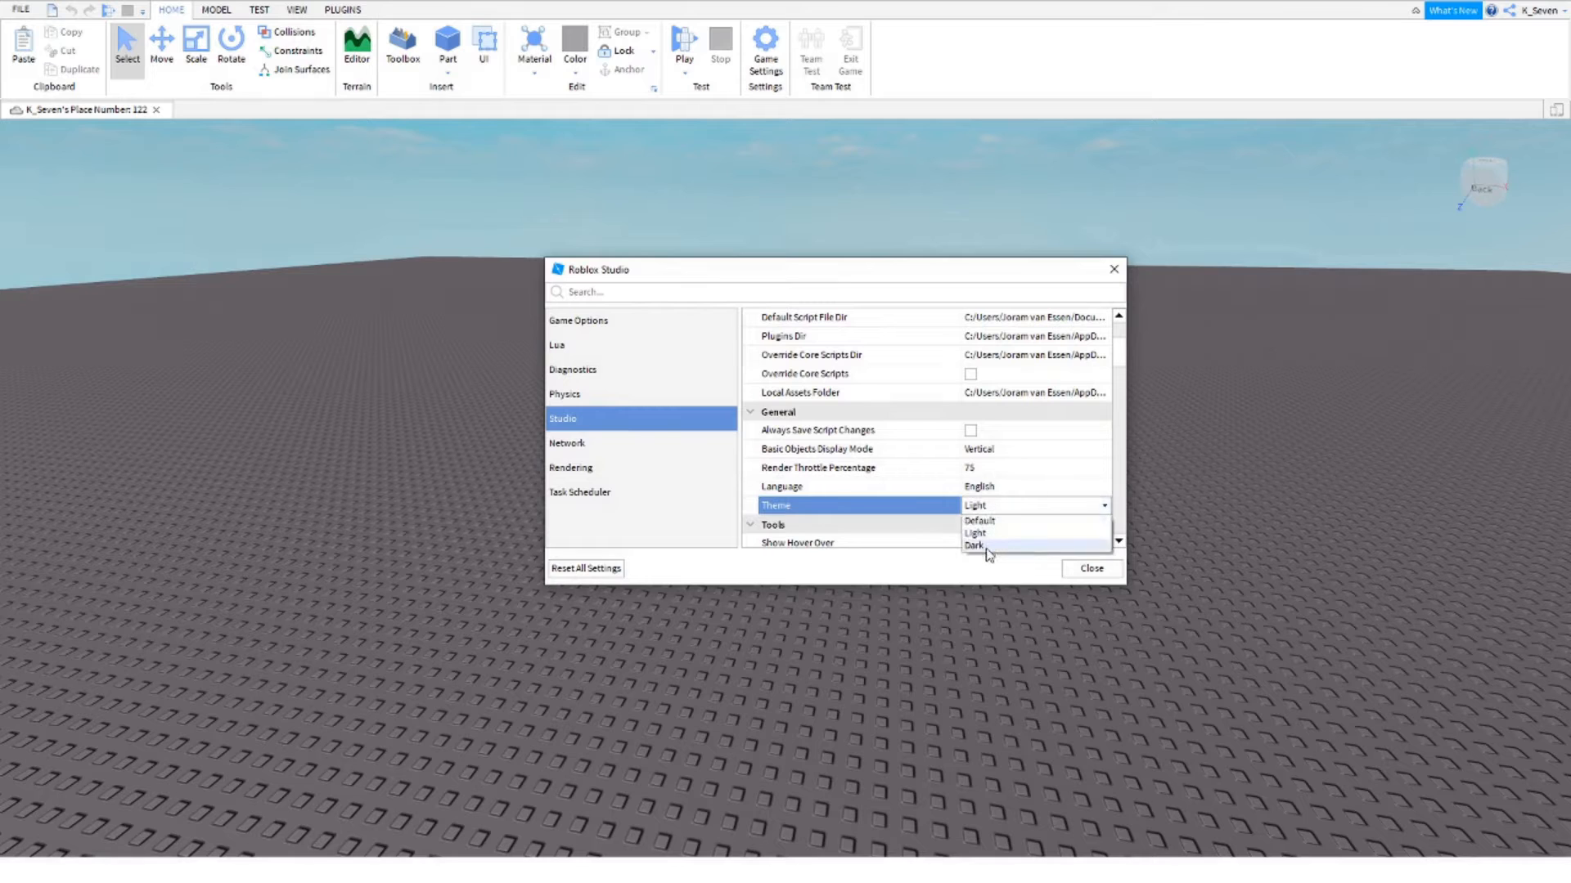
left_click(985, 547)
left_click(1082, 569)
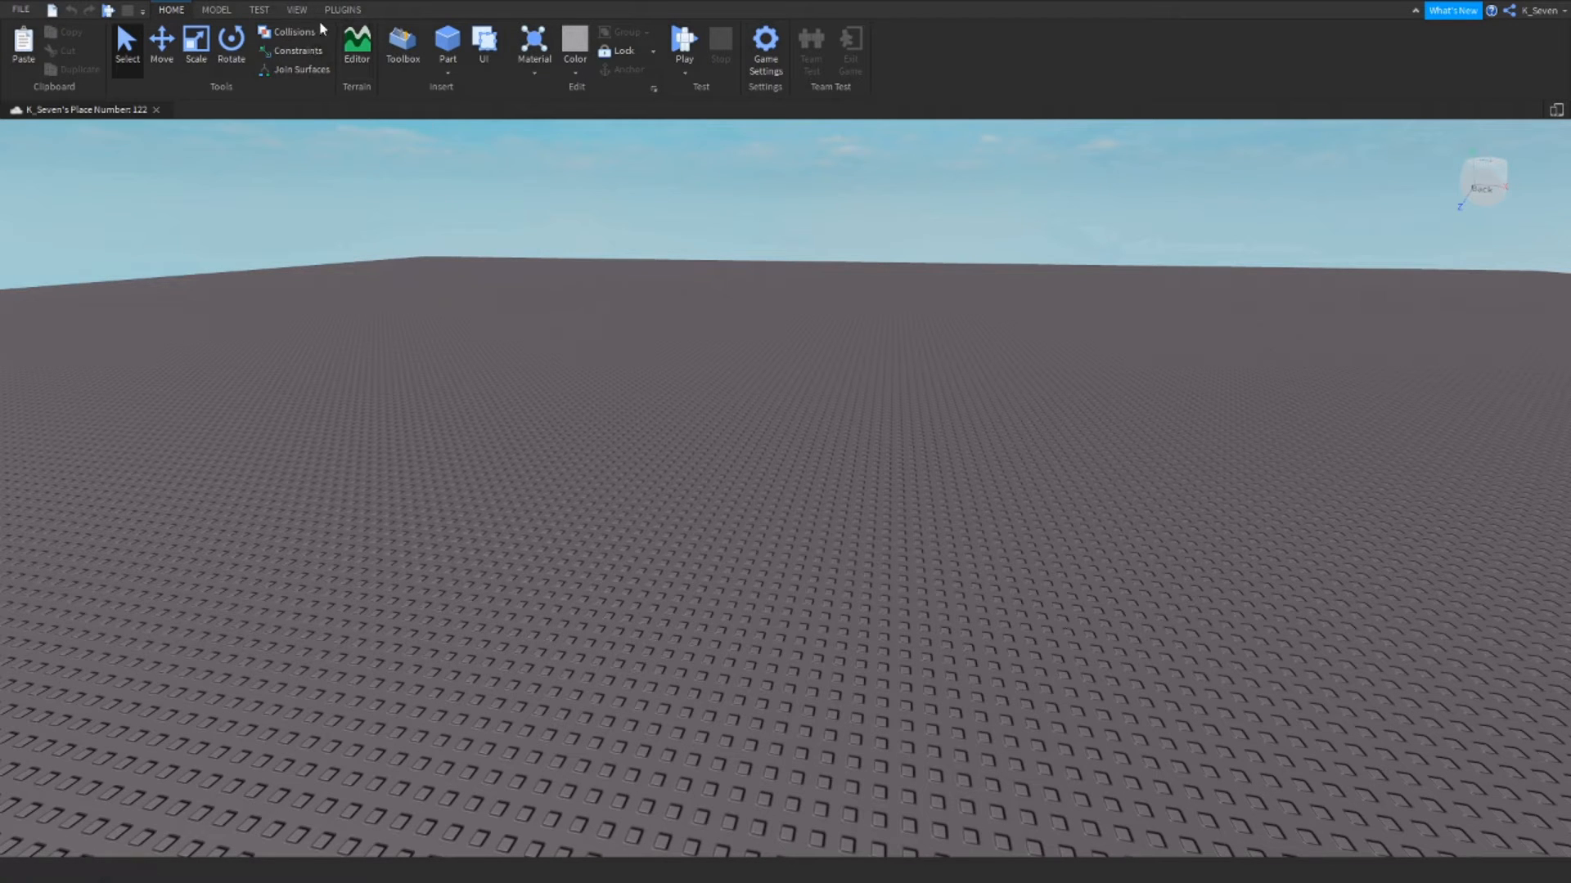
Show the Properties and Explorer windows in the workspace.
left_click(298, 9)
left_click(80, 45)
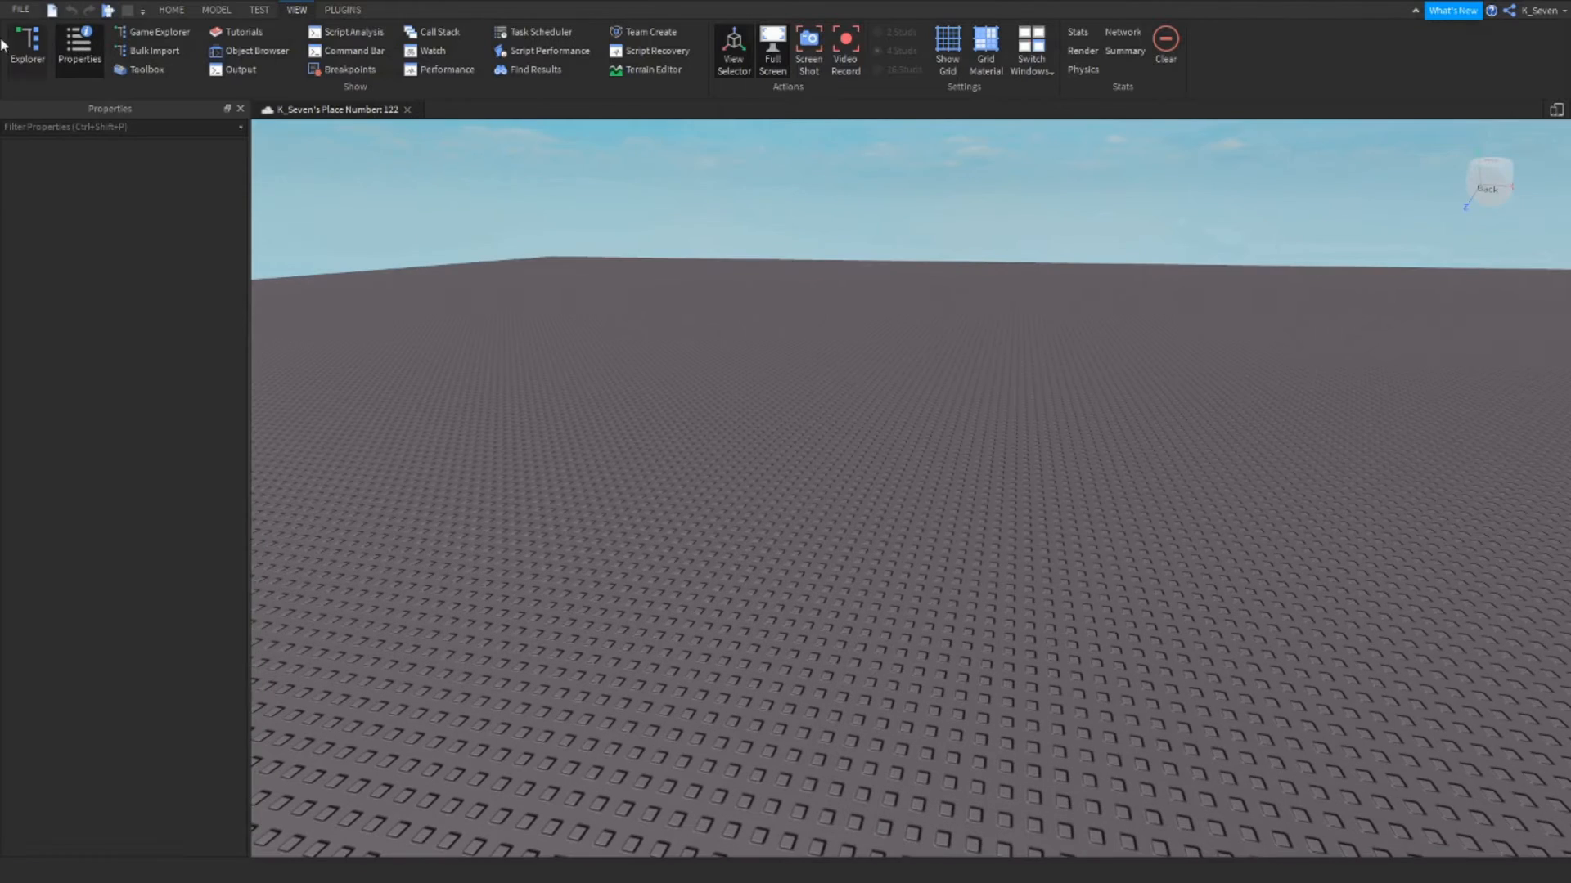
left_click(20, 47)
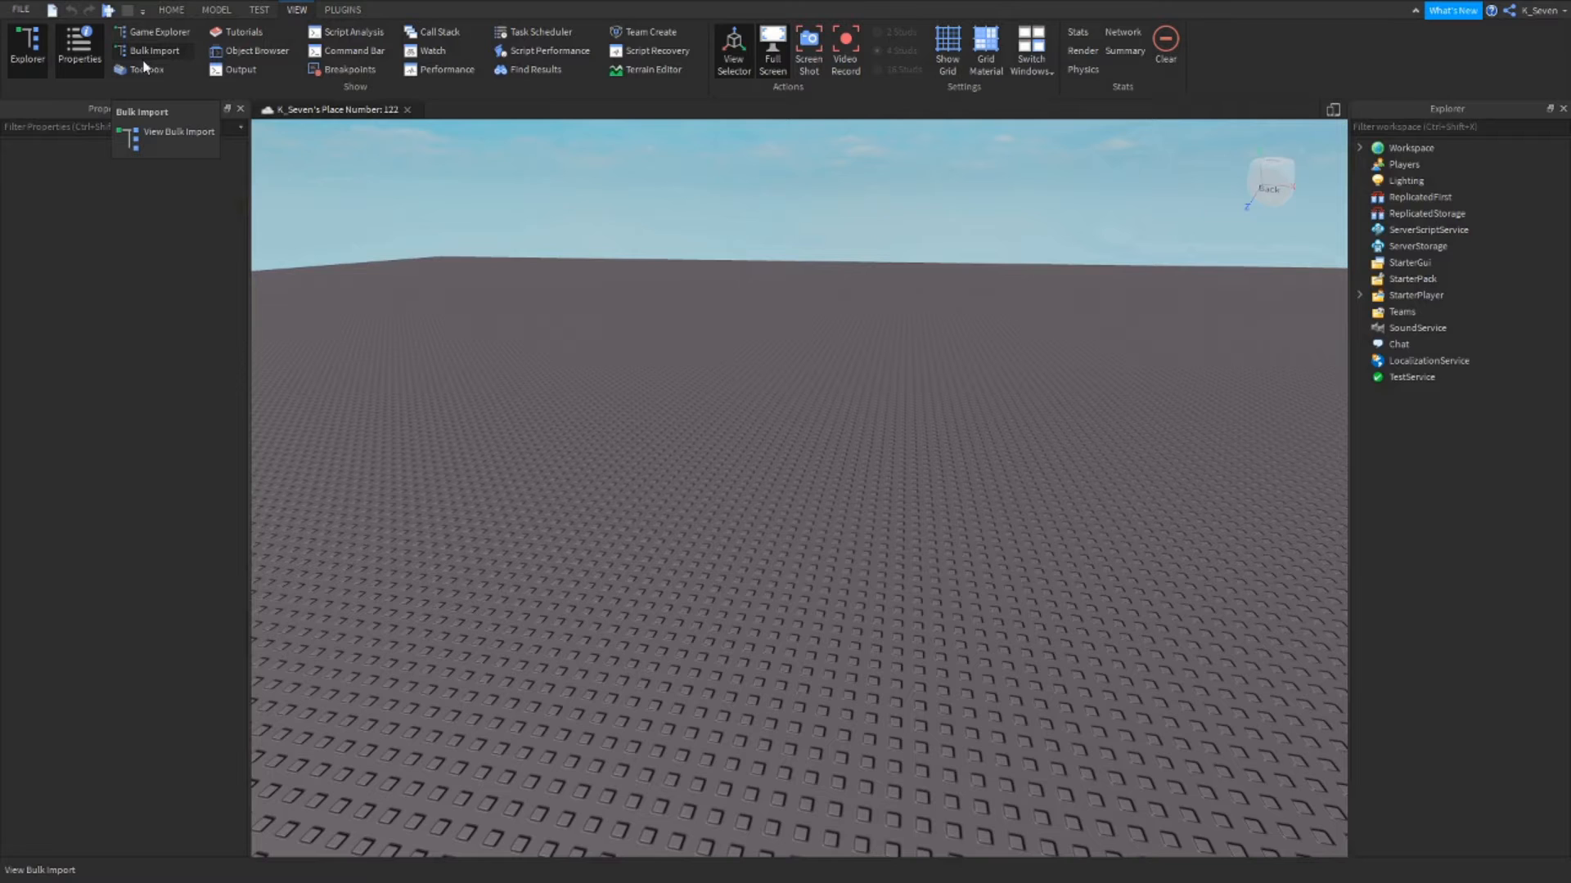
Insert a block part onto the baseplate and select it.
left_click(172, 10)
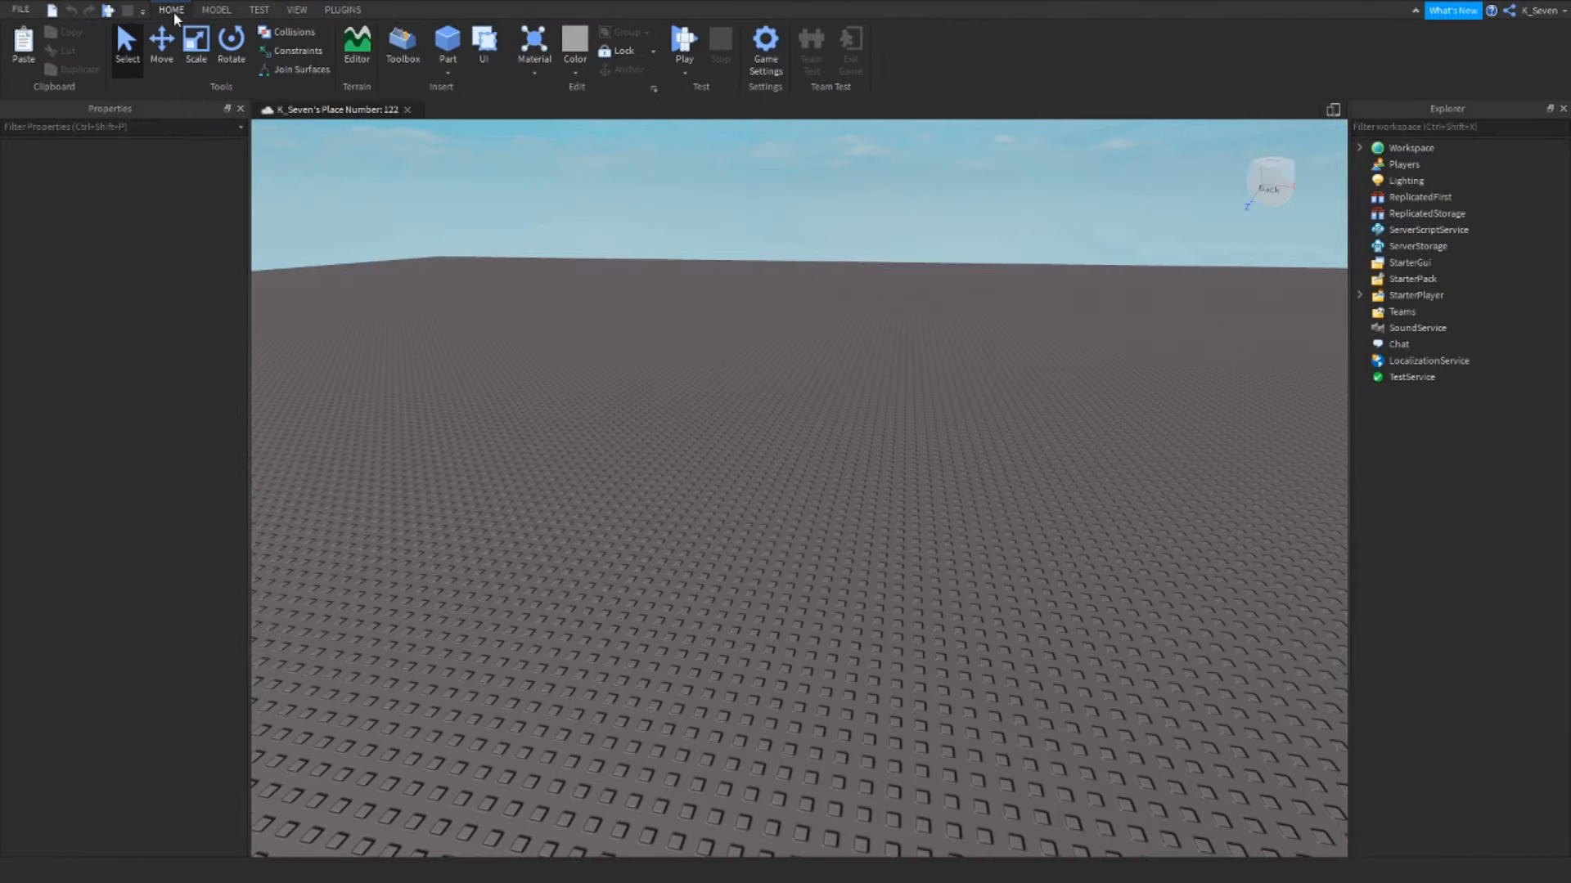
left_click(461, 40)
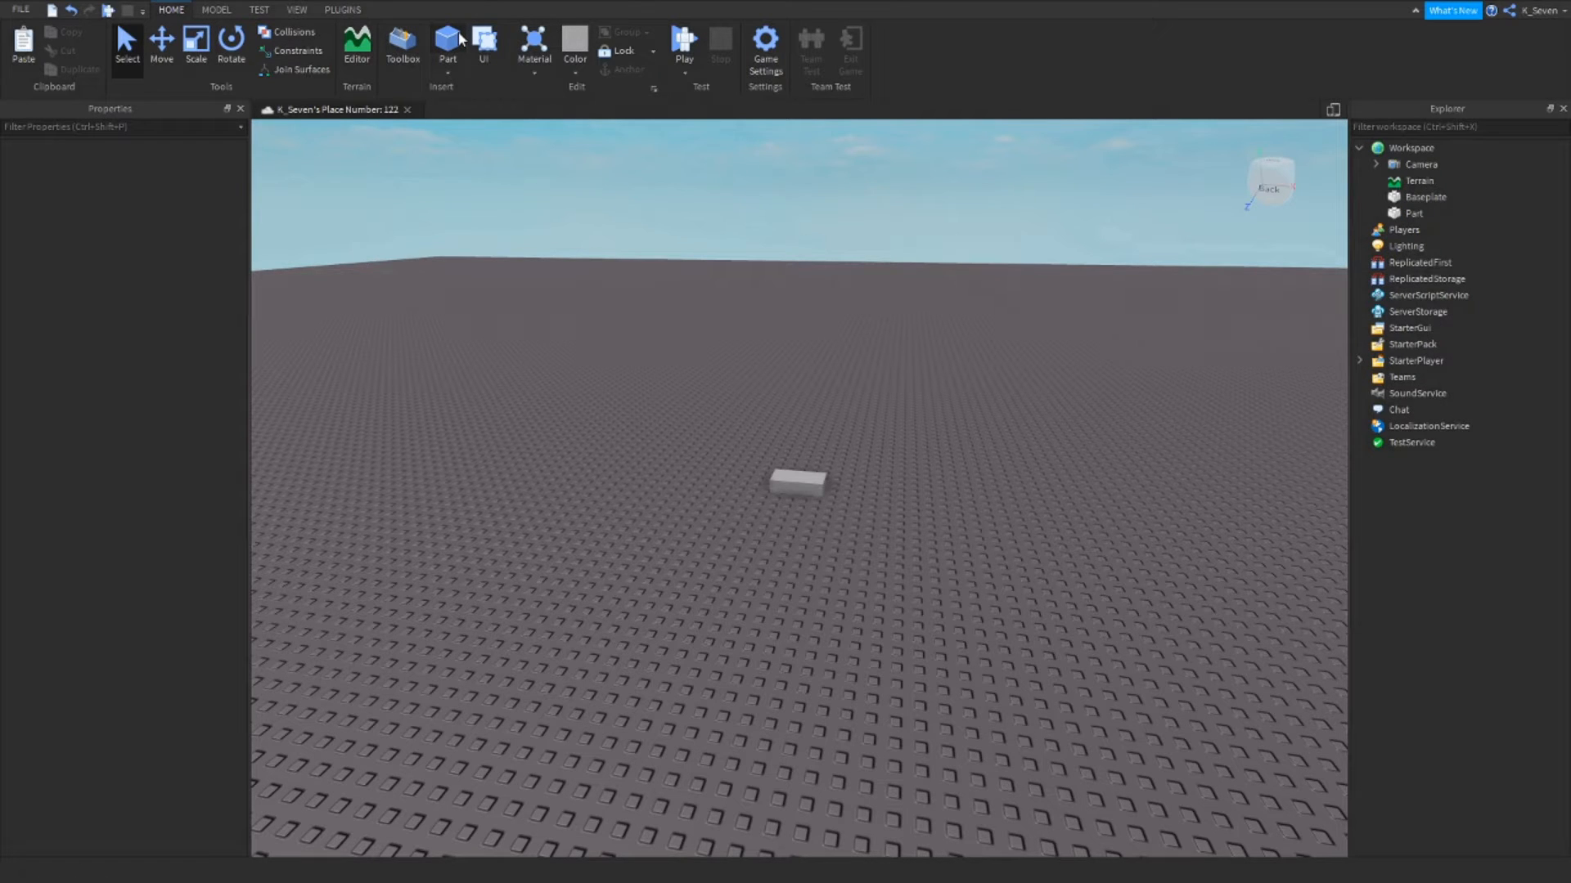
left_click(800, 483)
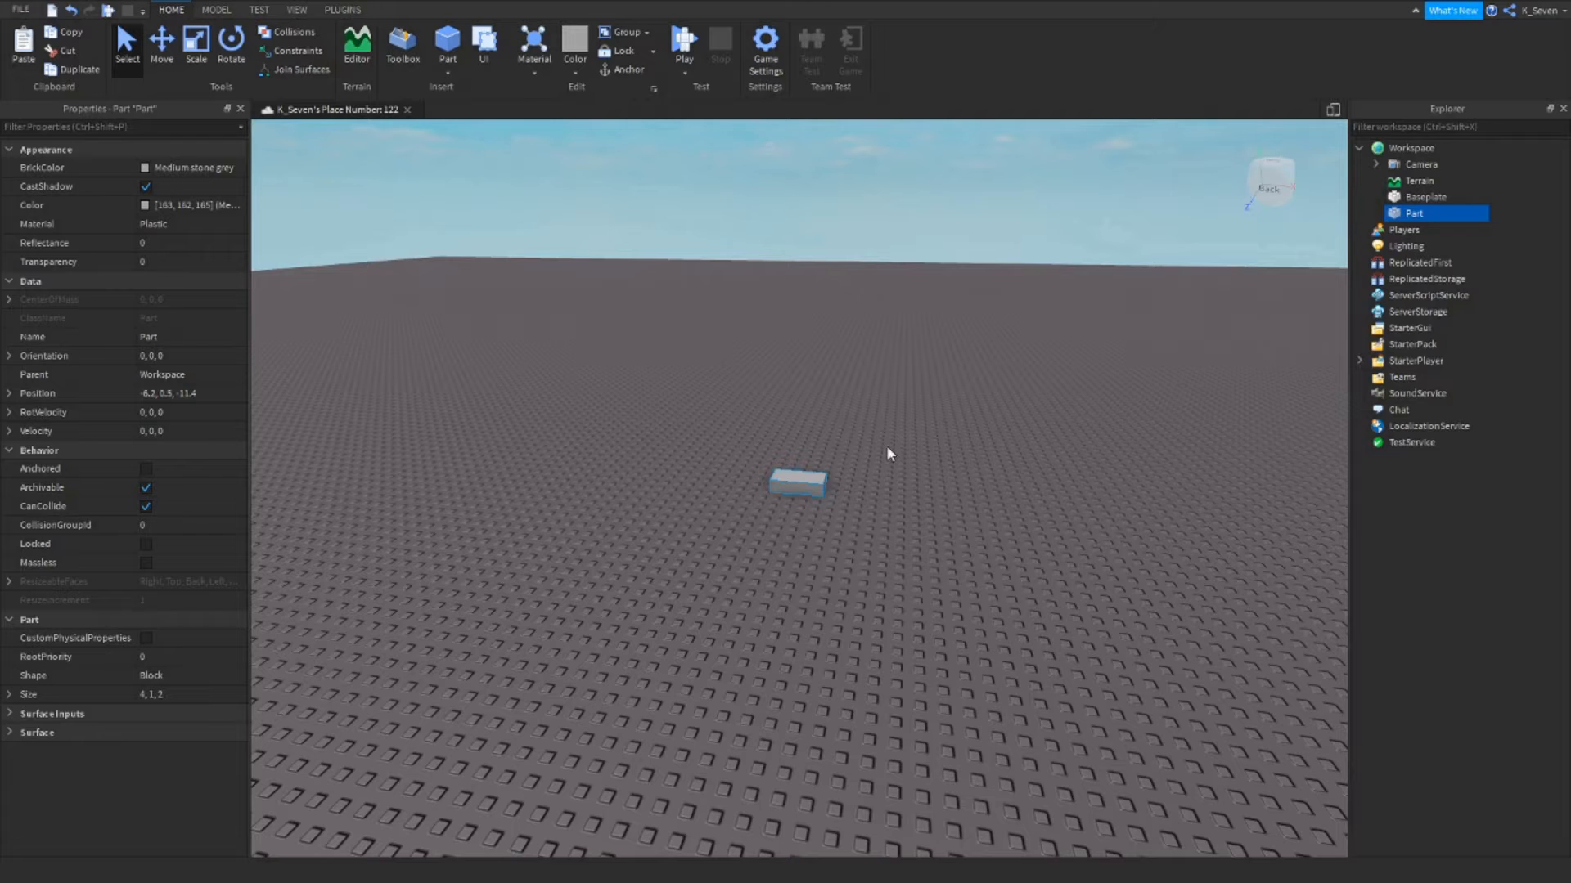
Examine the new part from different camera positions, moving sideways, backward, up and down, turning and zooming.
key("a")
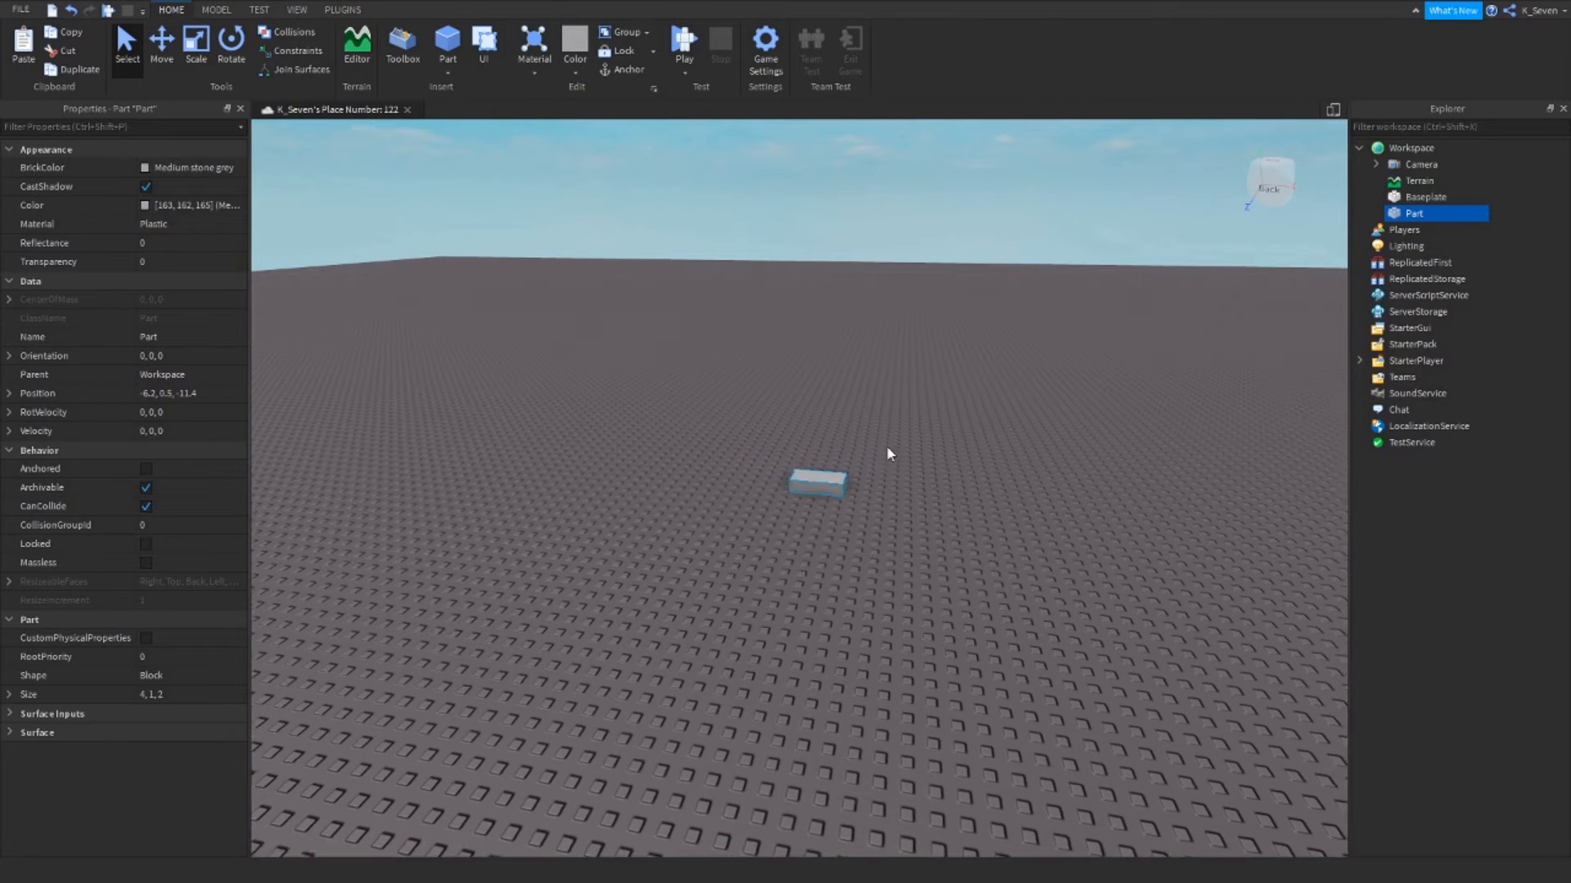
key("d")
key("s")
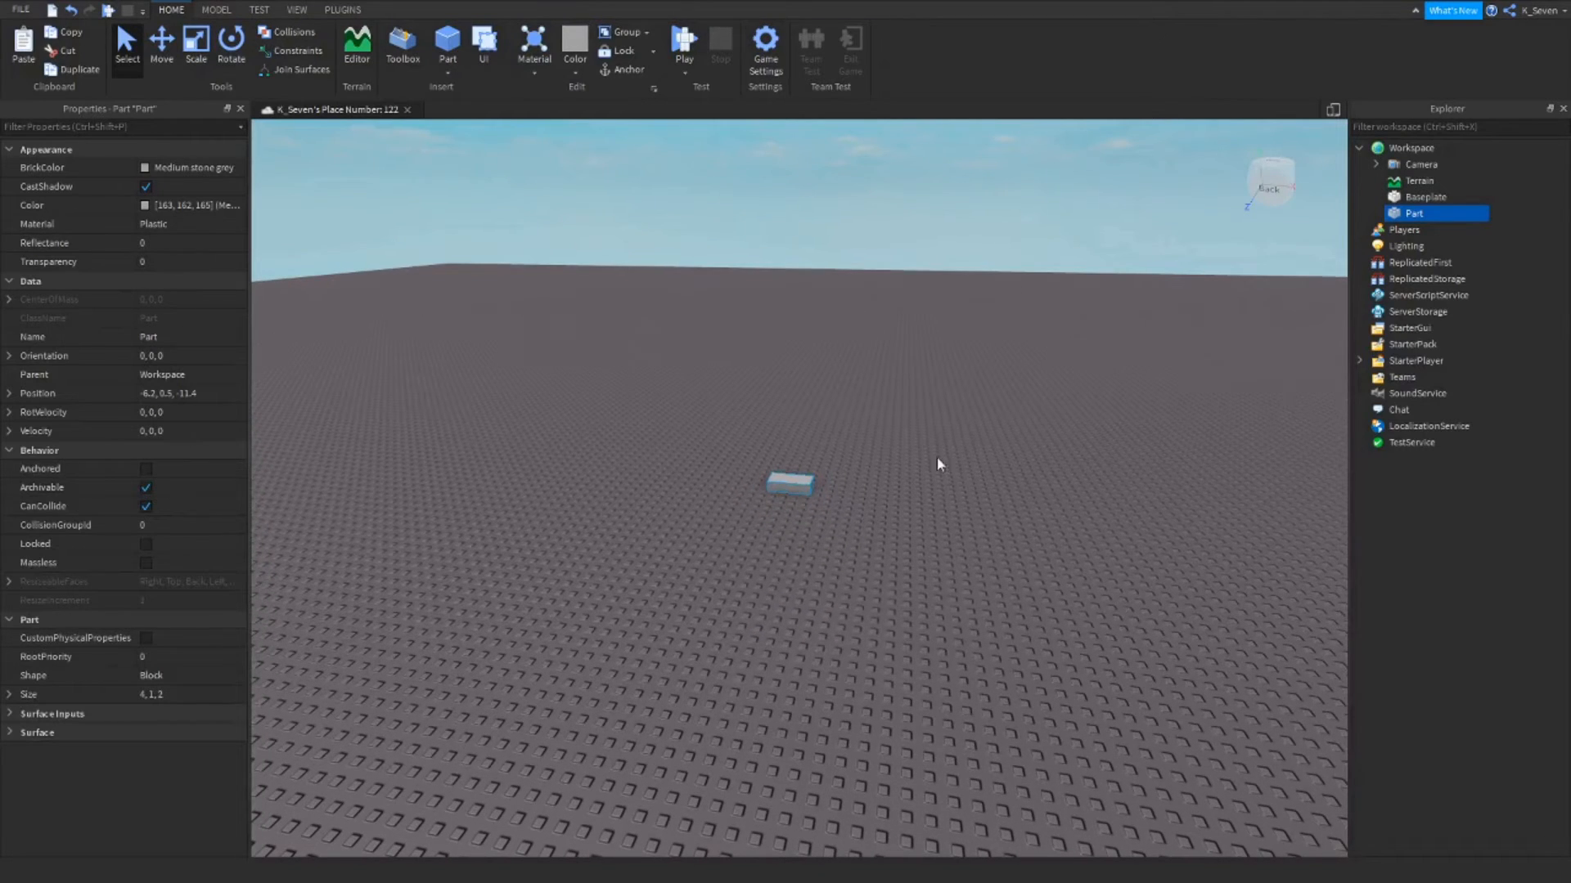
key("e")
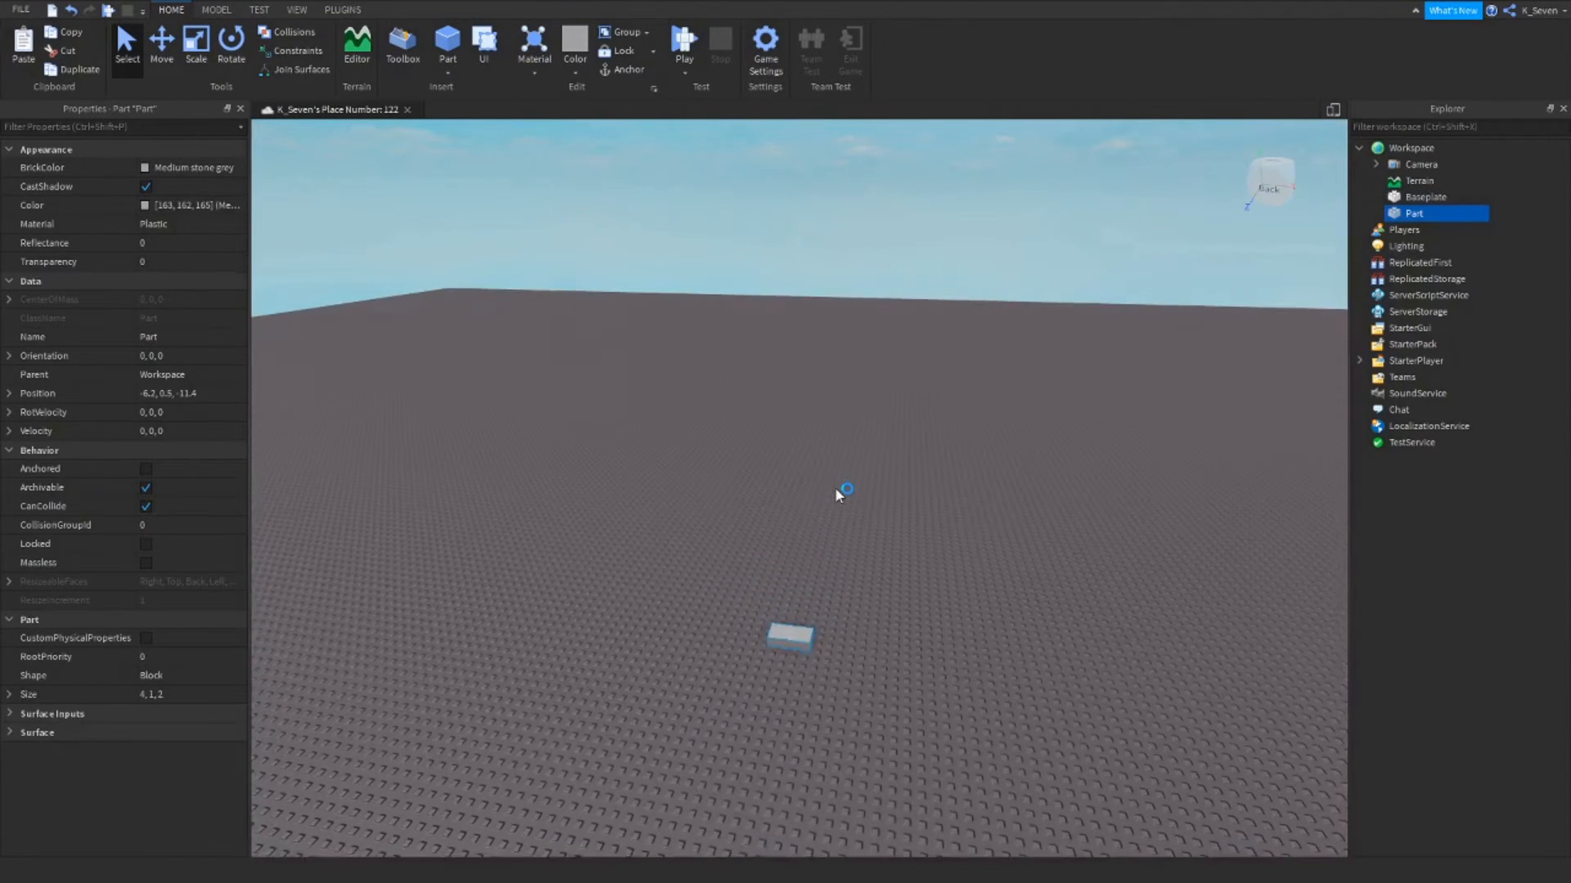
key("q")
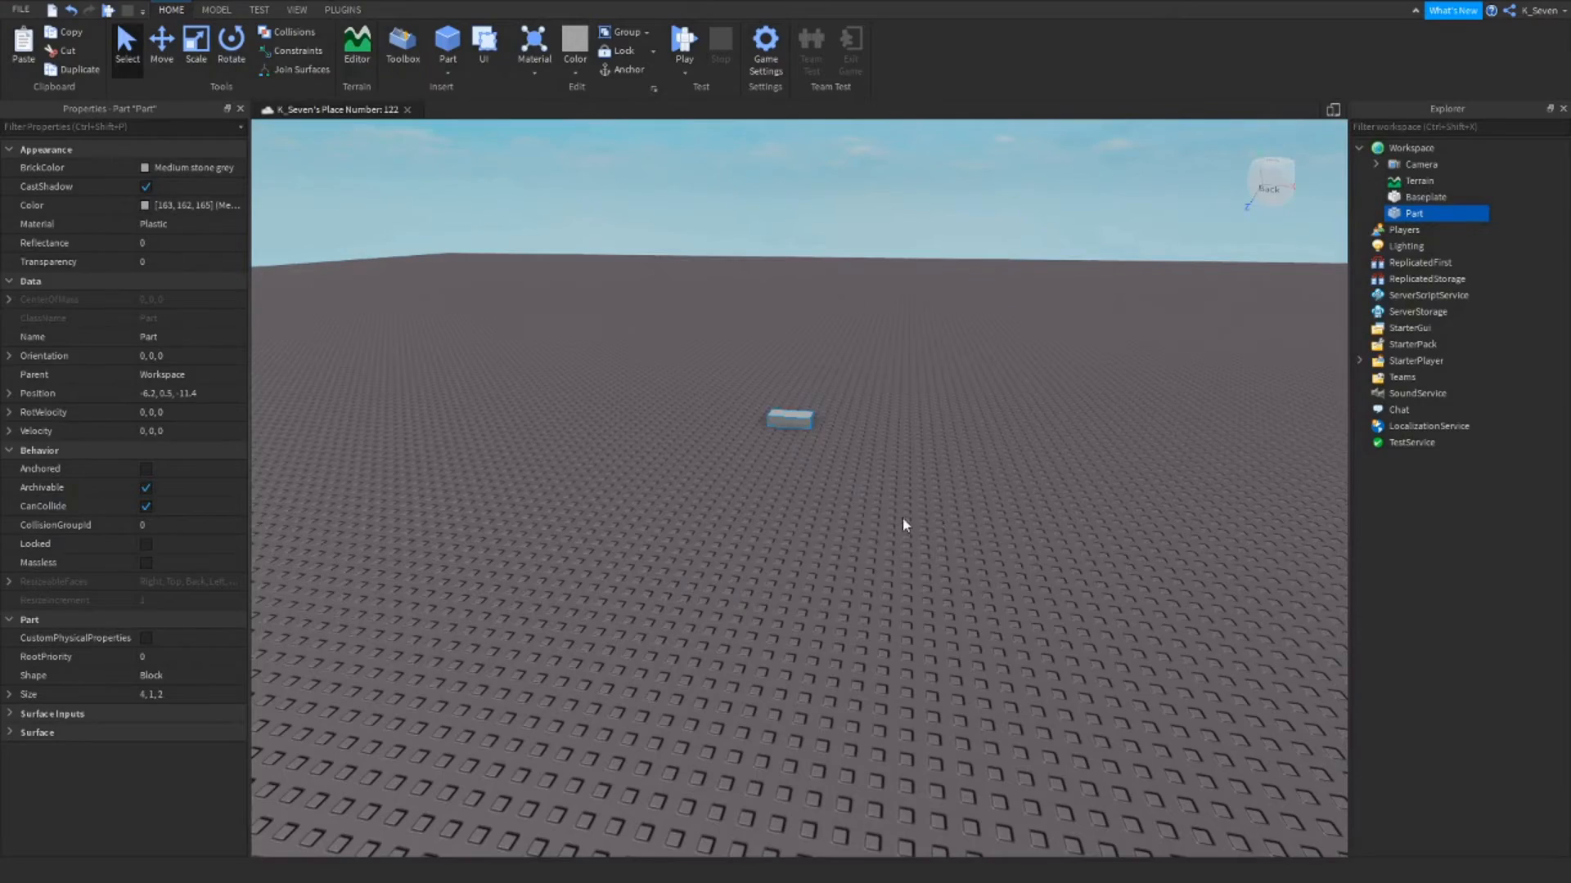
mouse_move(935, 514)
right_mouse_down()
mouse_move(951, 520)
mouse_move(935, 513)
right_mouse_up()
scroll(935, 513, "down", 6)
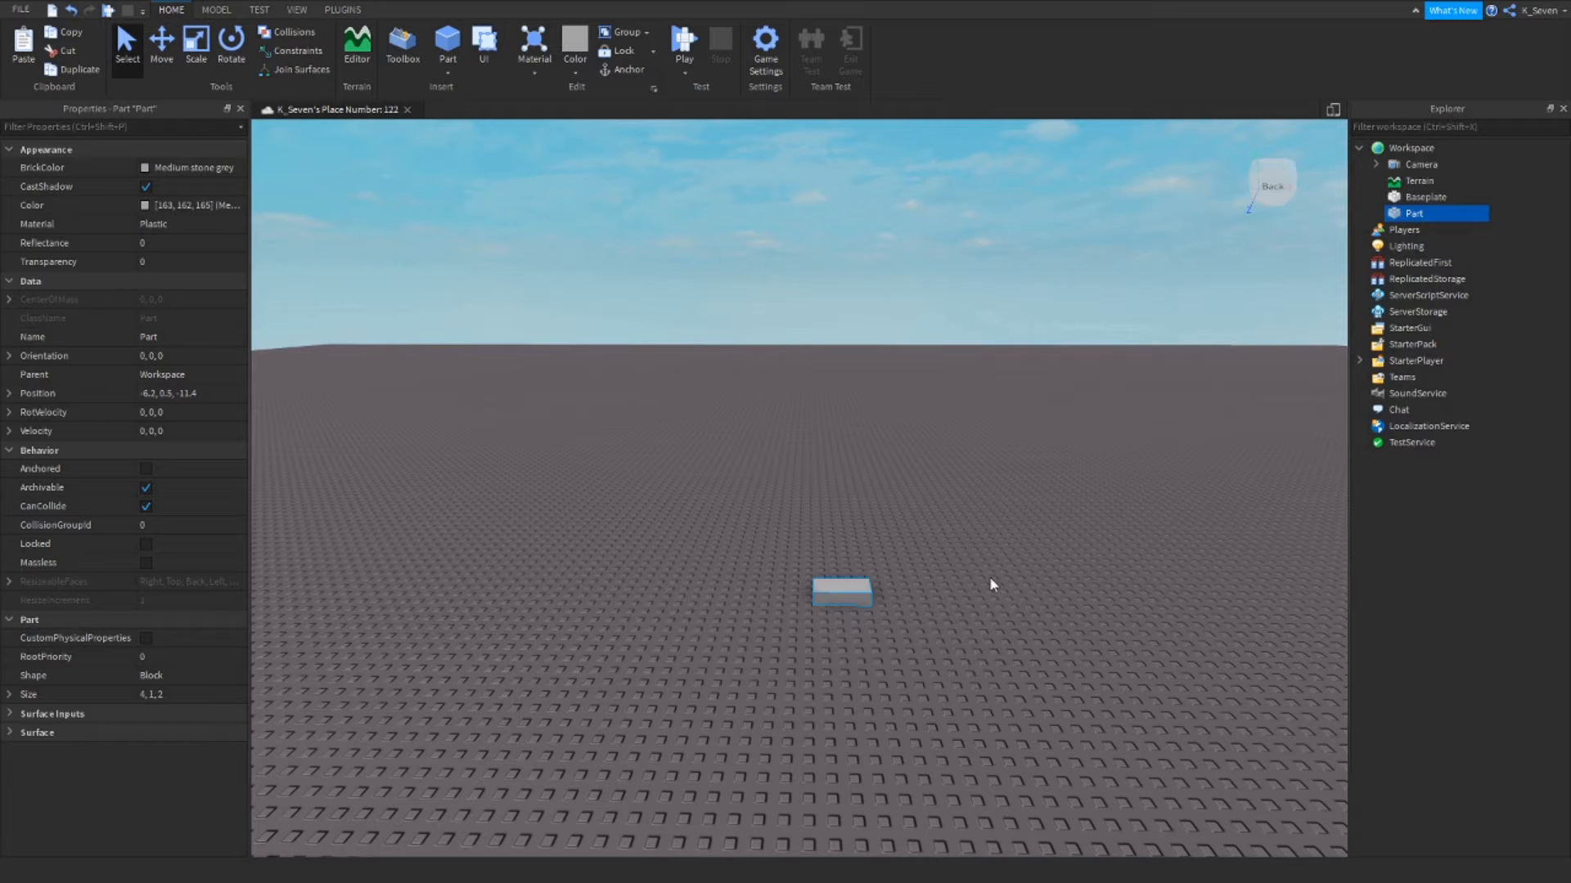
Duplicate the part and place the copy on the baseplate beside the original, at about 1, 0.5, -10.
key("ctrl+d")
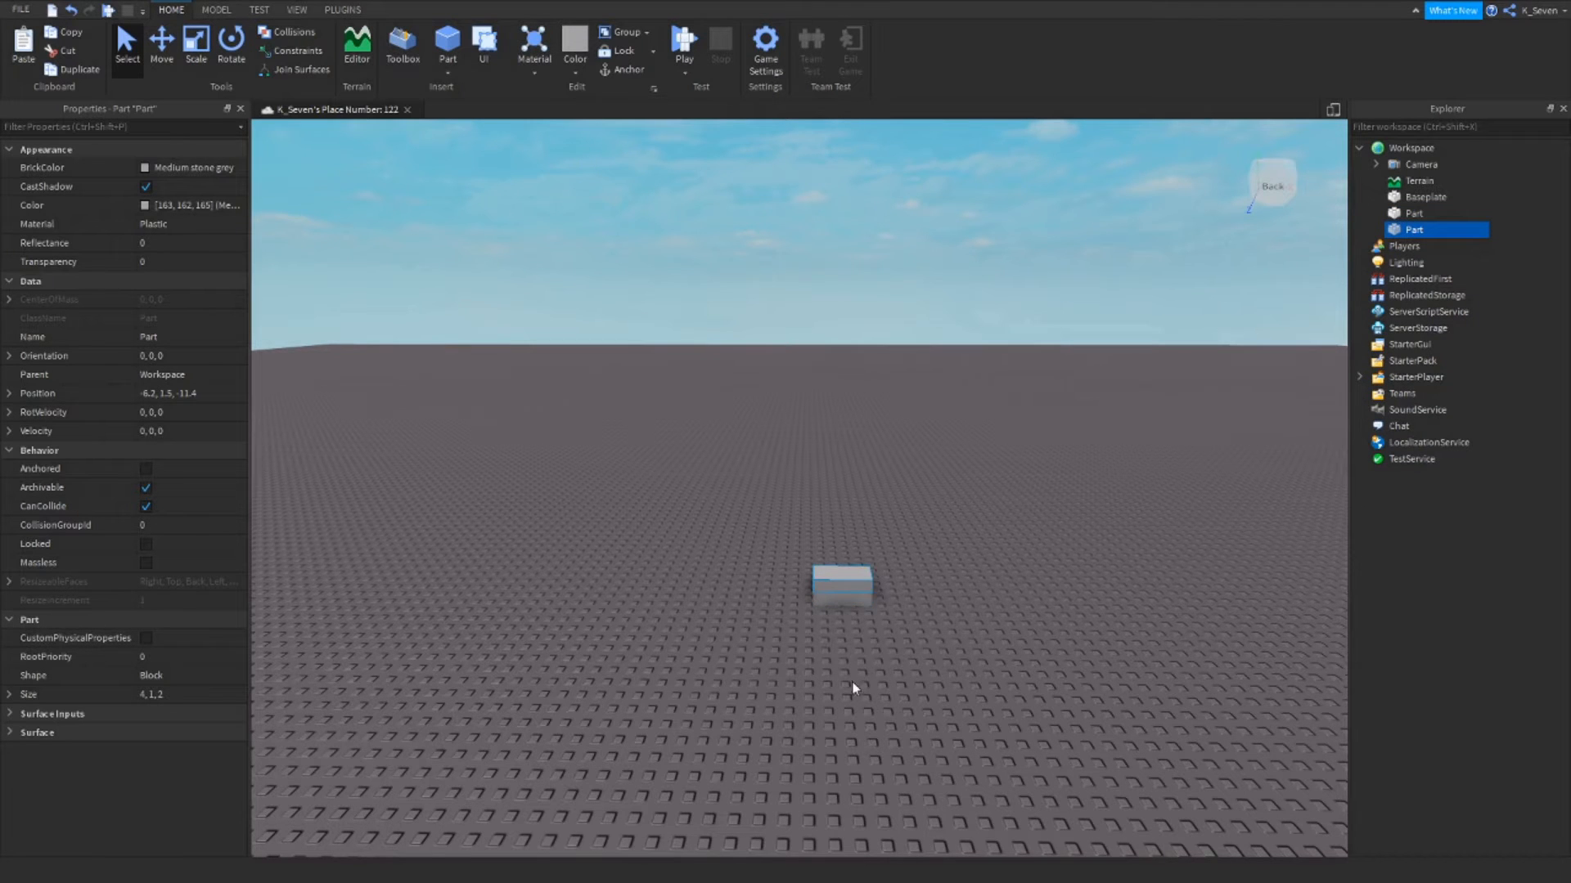
scroll(860, 666, "up", 4)
scroll(872, 598, "down", 5)
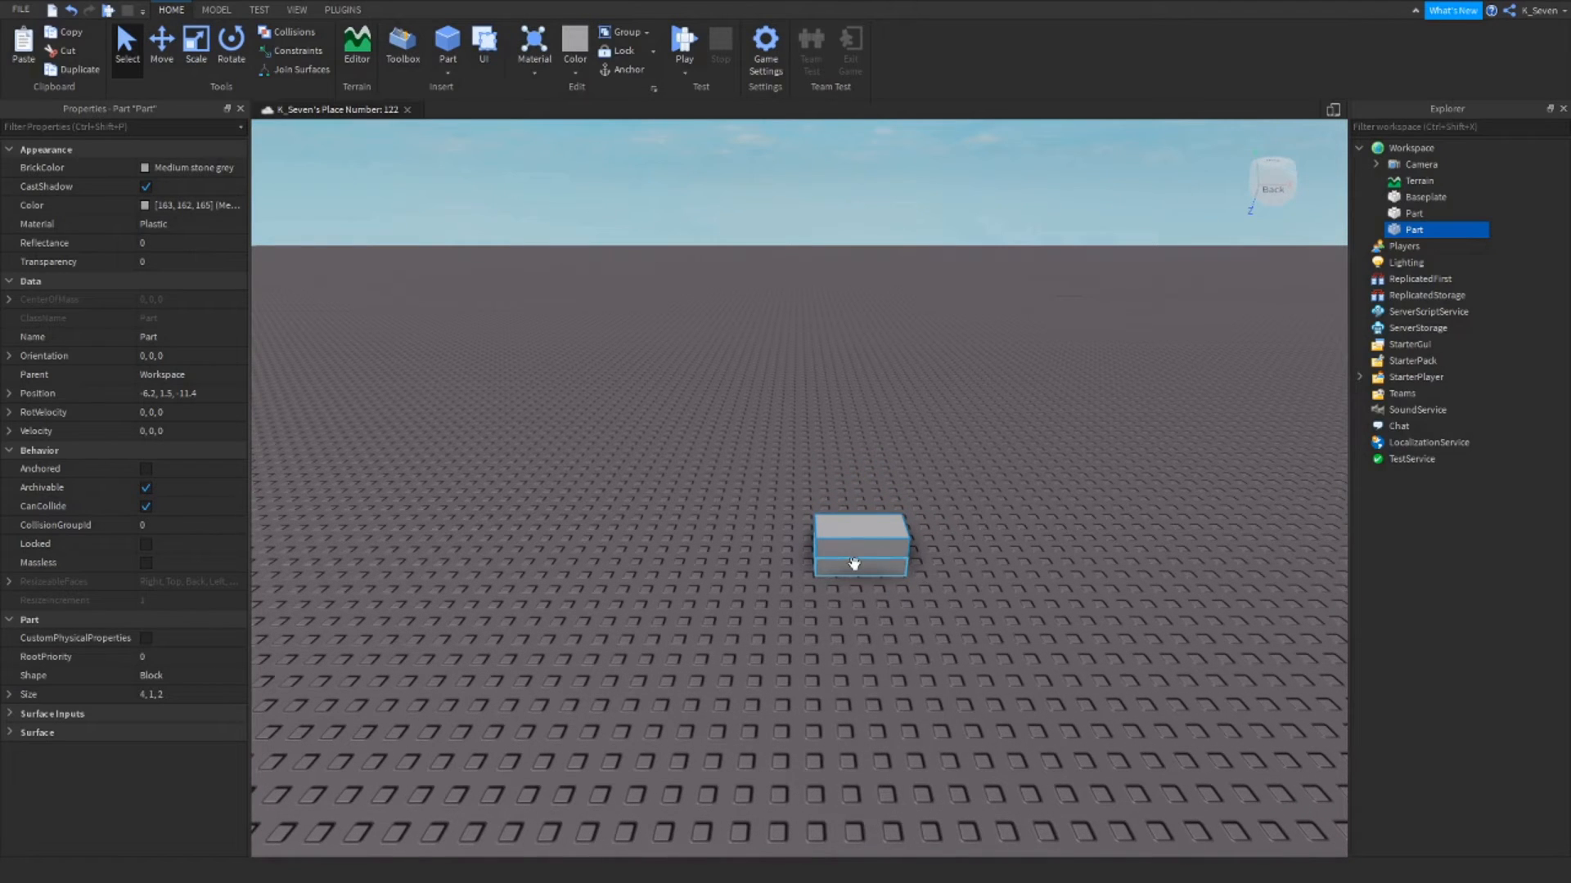
left_click_drag(853, 563, 999, 561)
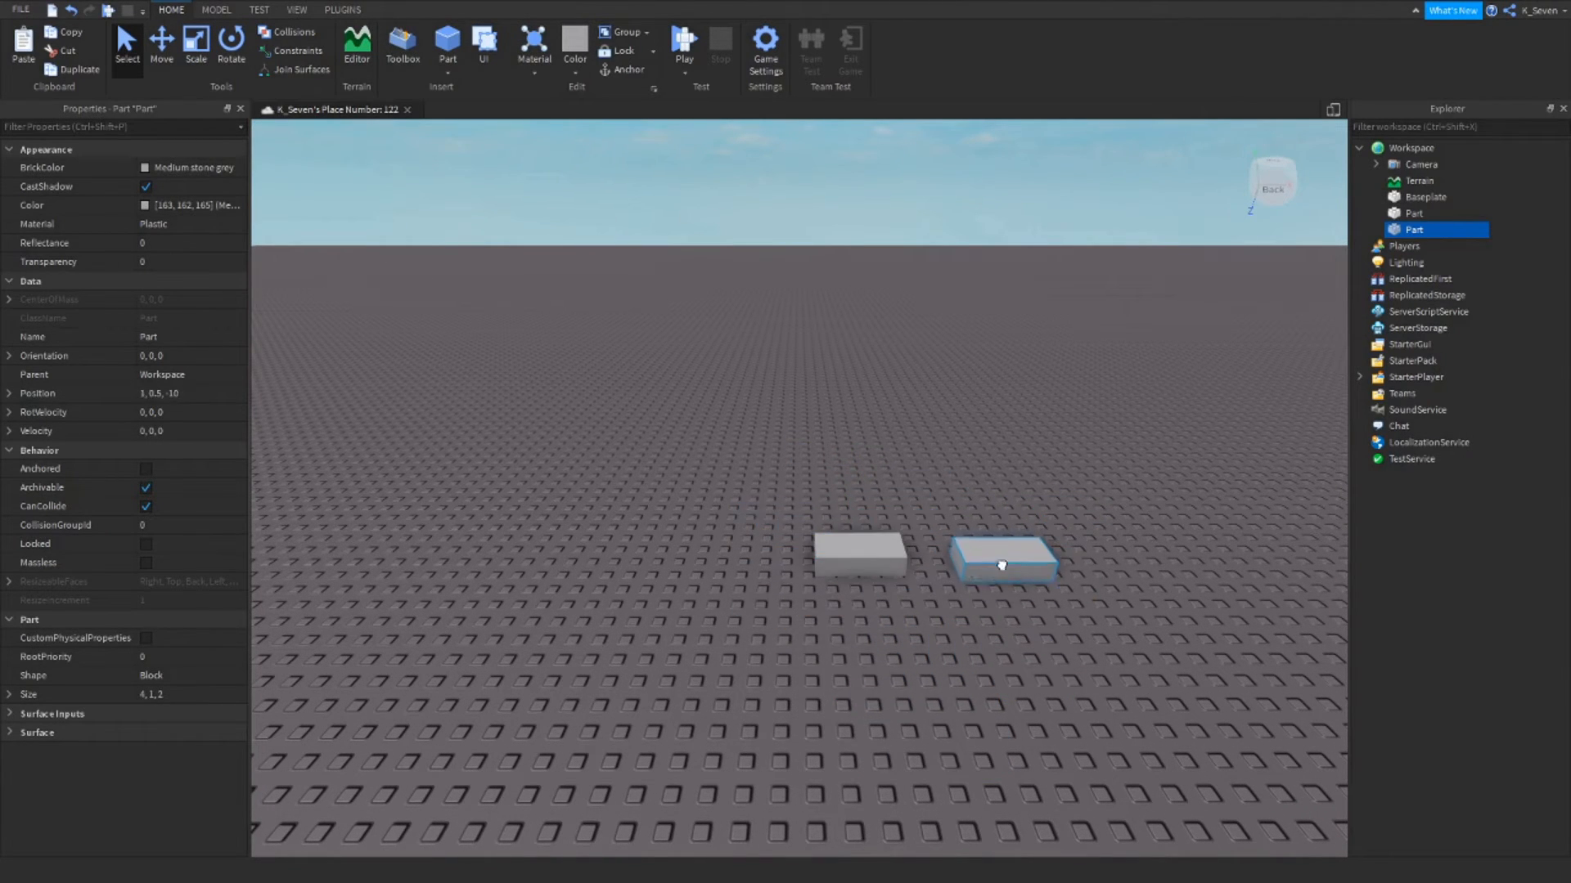
Duplicate the original part and move the copy about 10 studs along the negative X axis with the Move tool.
left_click(856, 561)
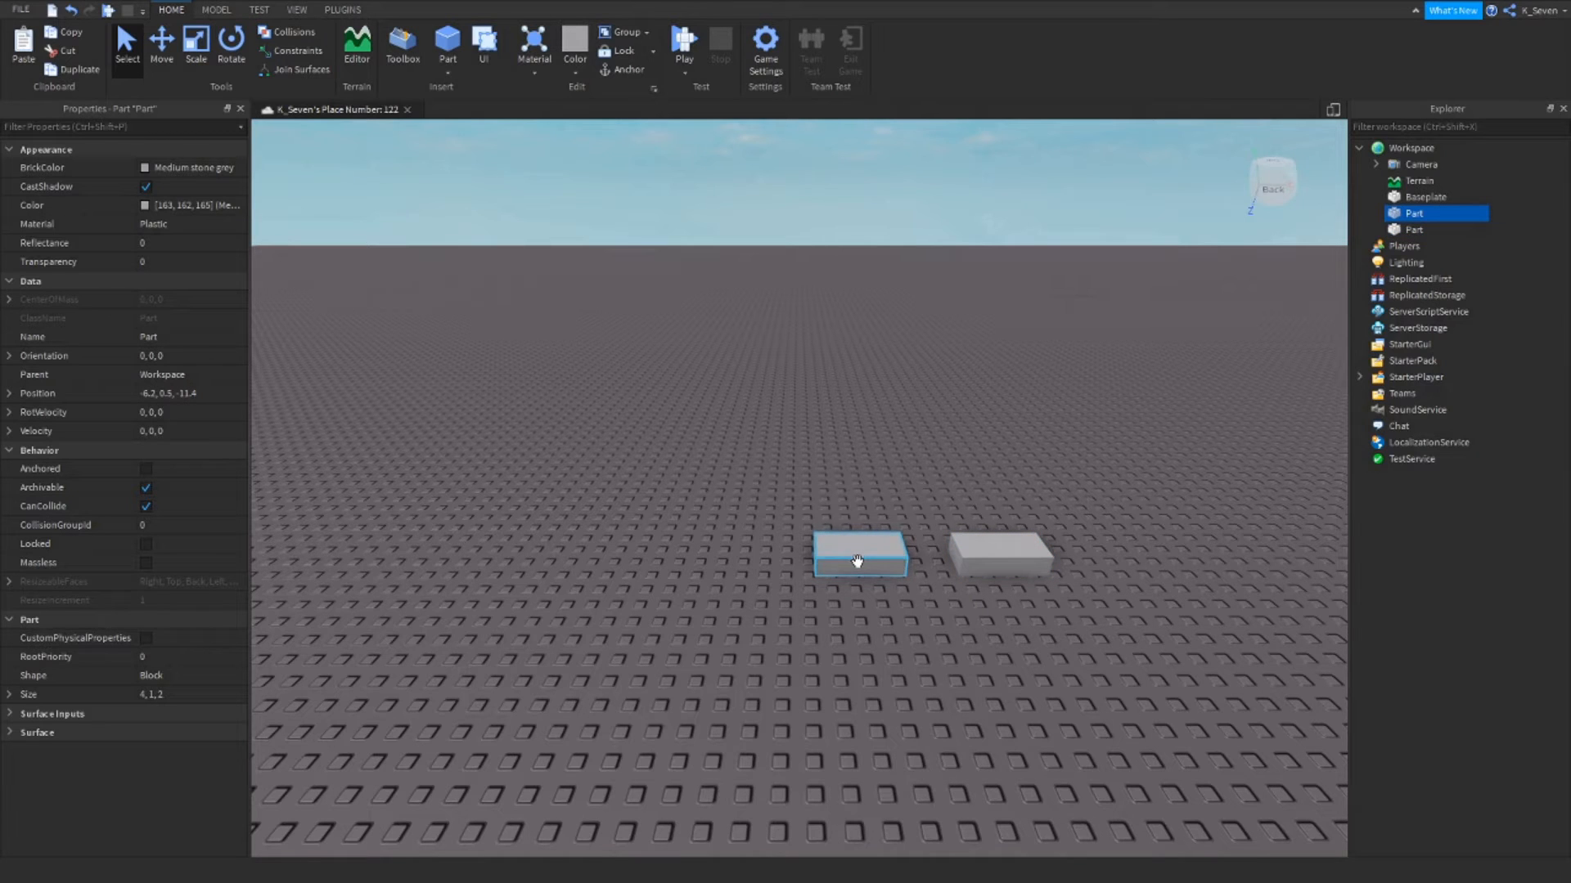
key("ctrl+d")
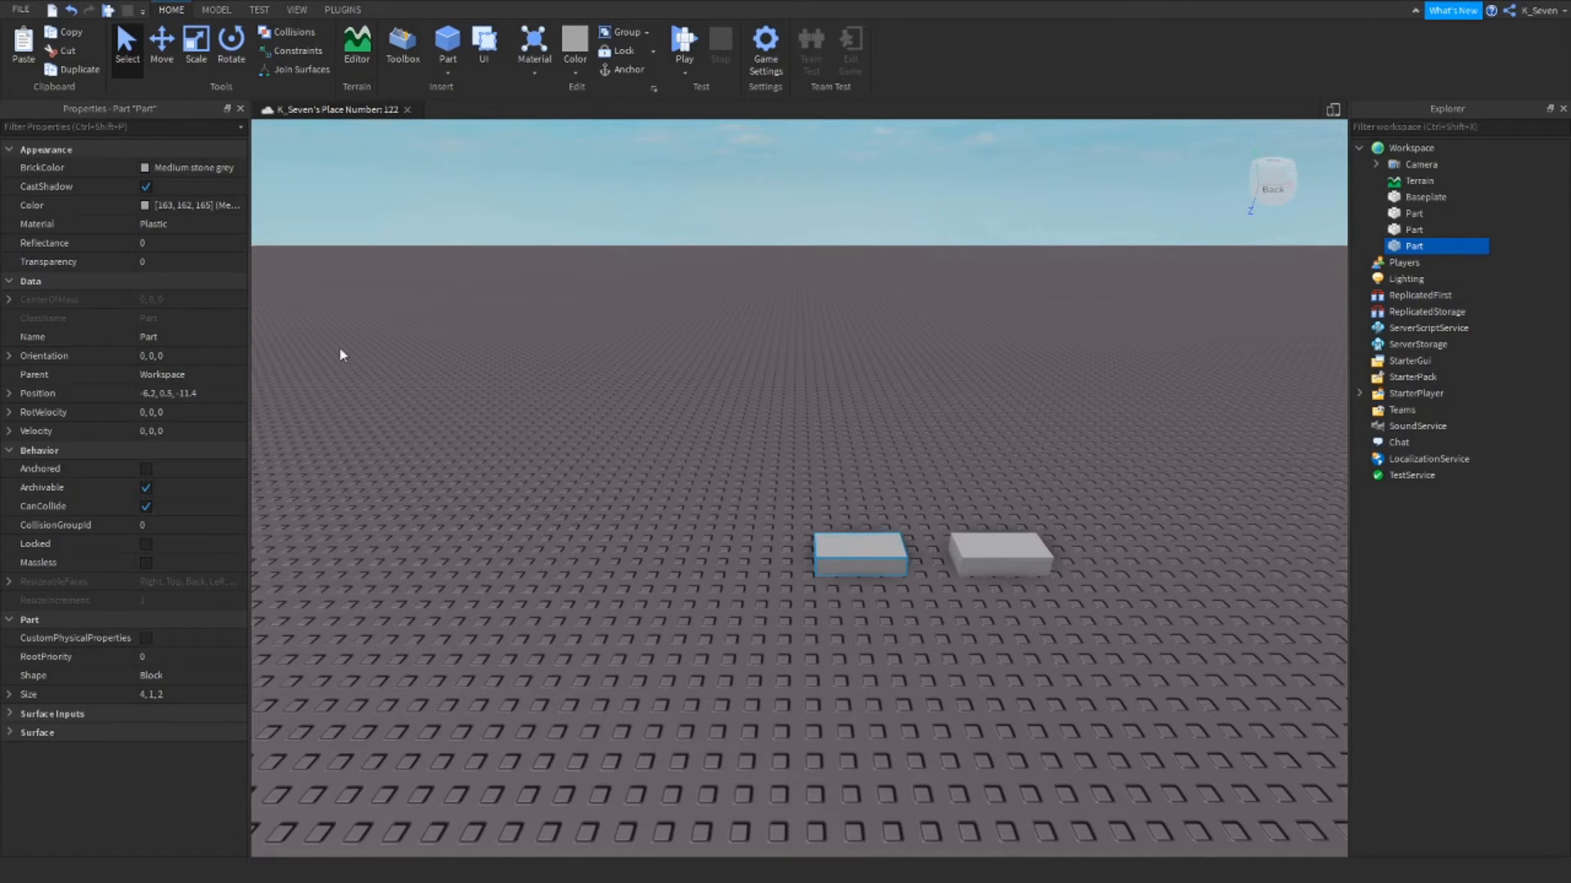
left_click(168, 57)
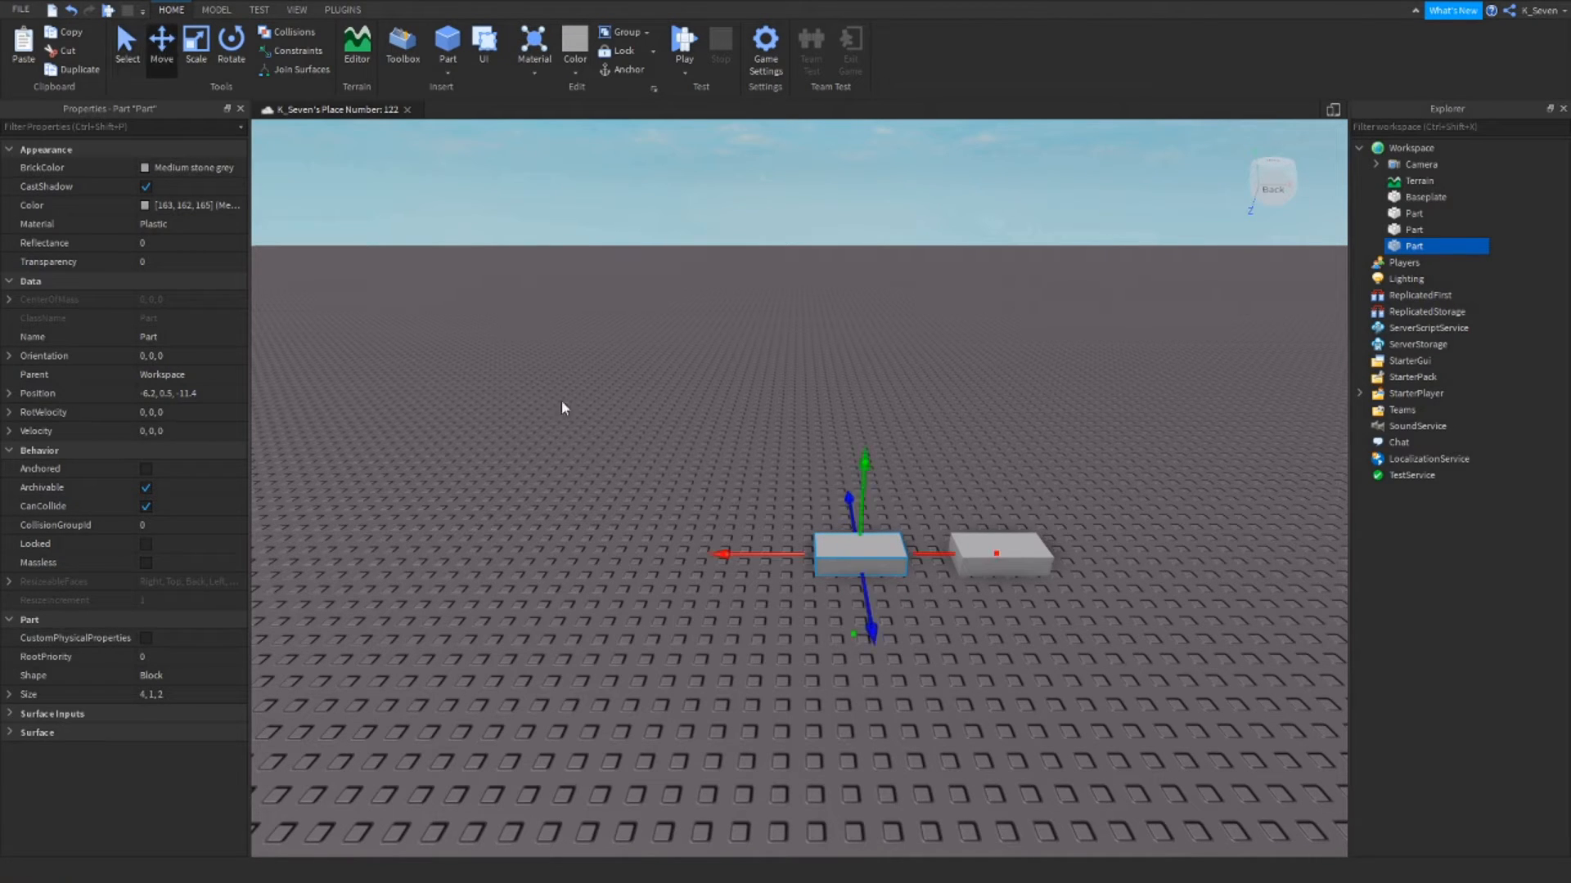
left_click_drag(732, 552, 518, 543)
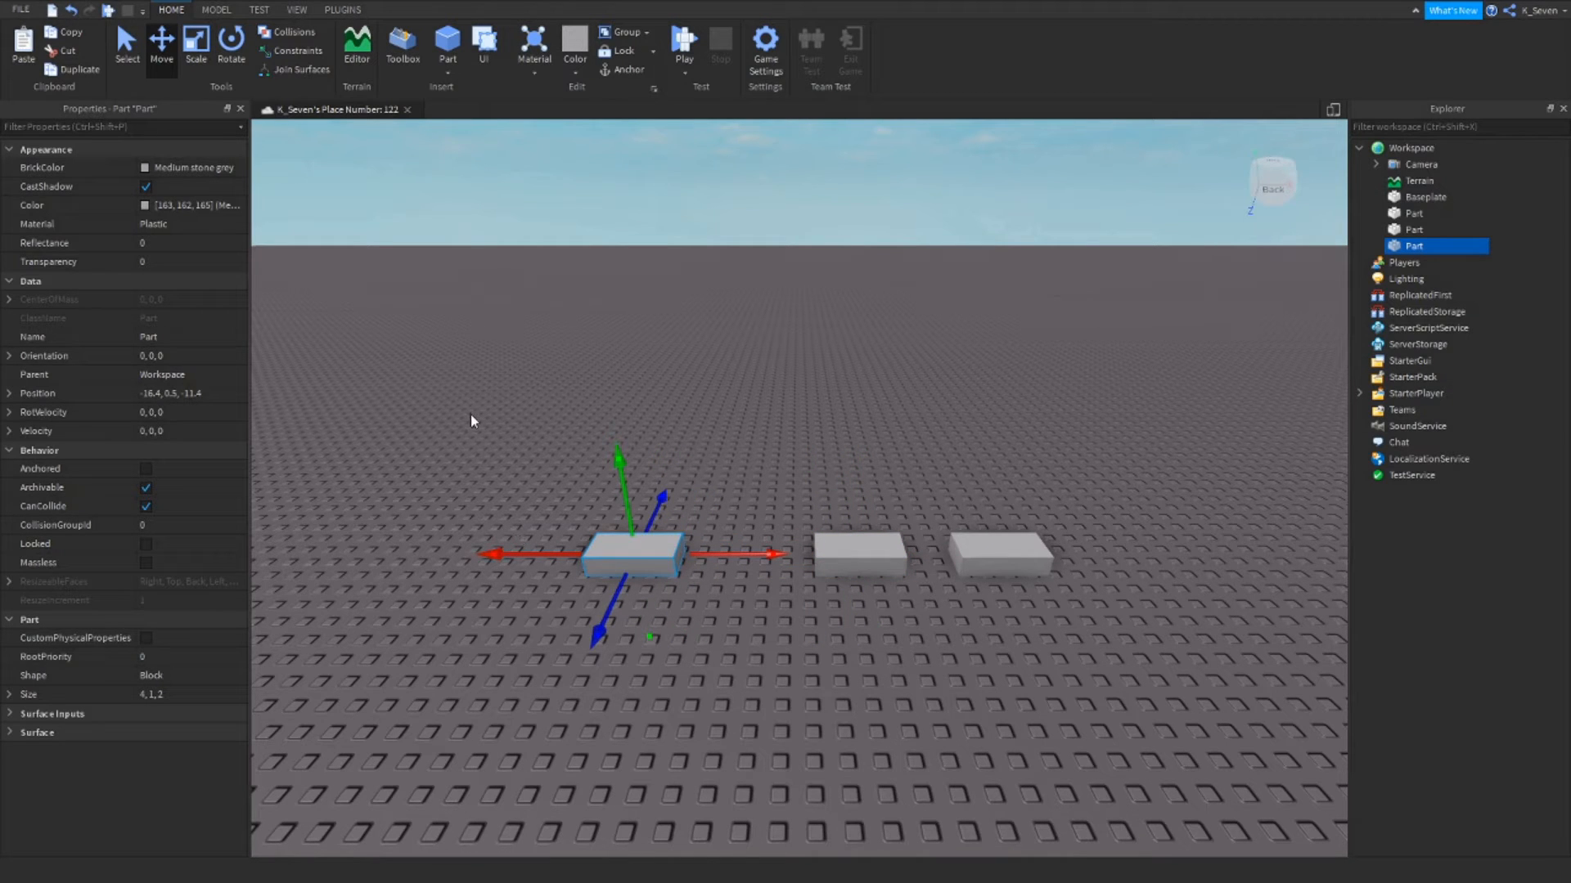
Set the move snap increment to 1 stud and reselect the leftmost part.
left_click(216, 10)
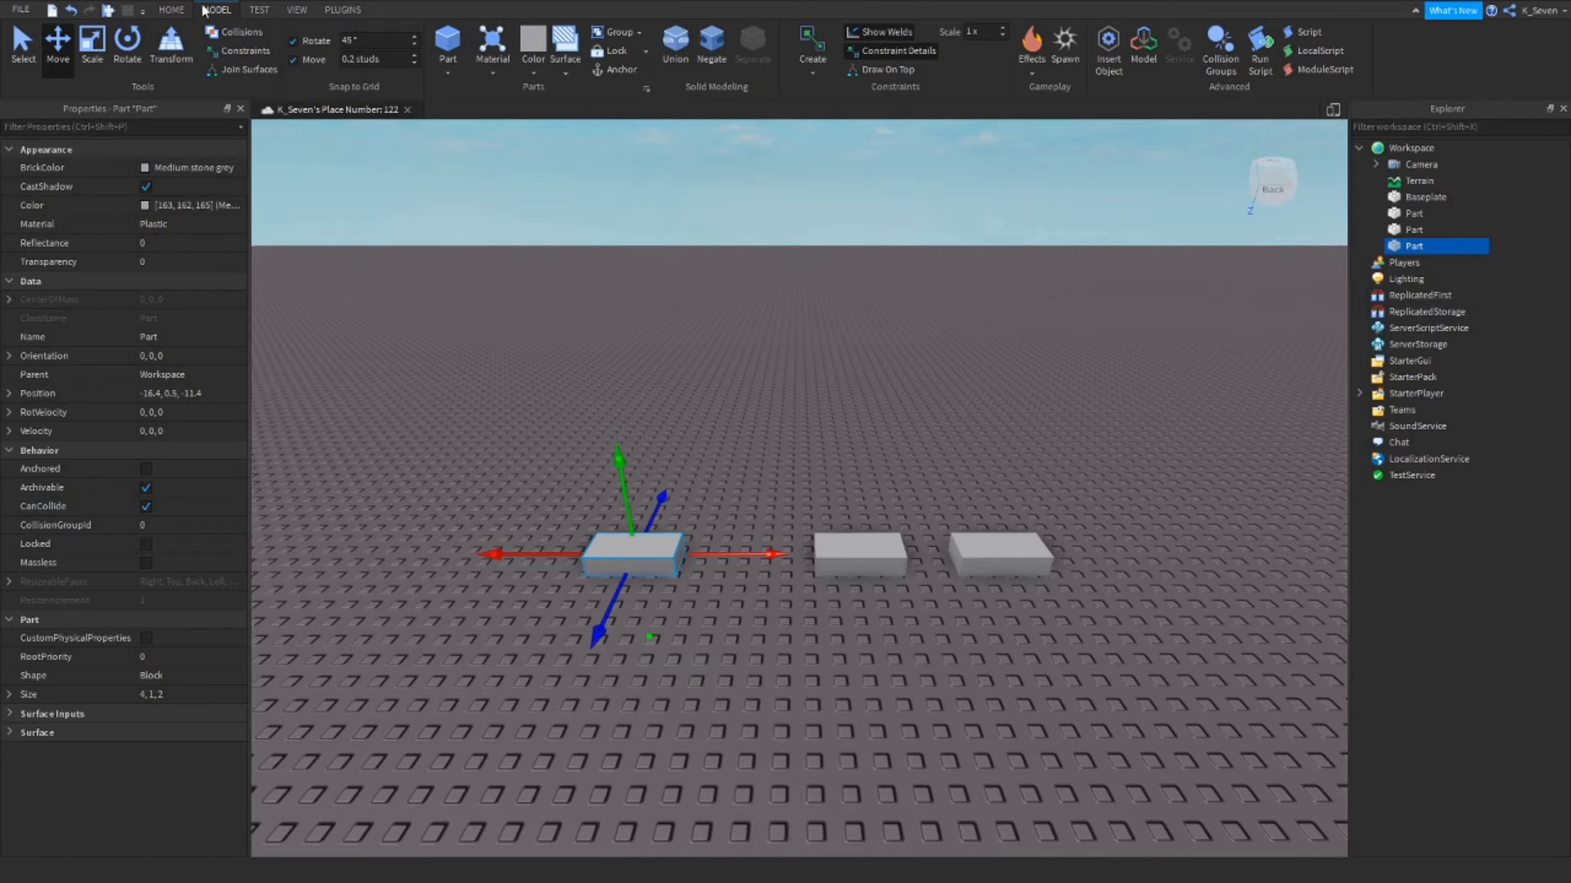
left_click(378, 60)
type("1")
left_click(682, 371)
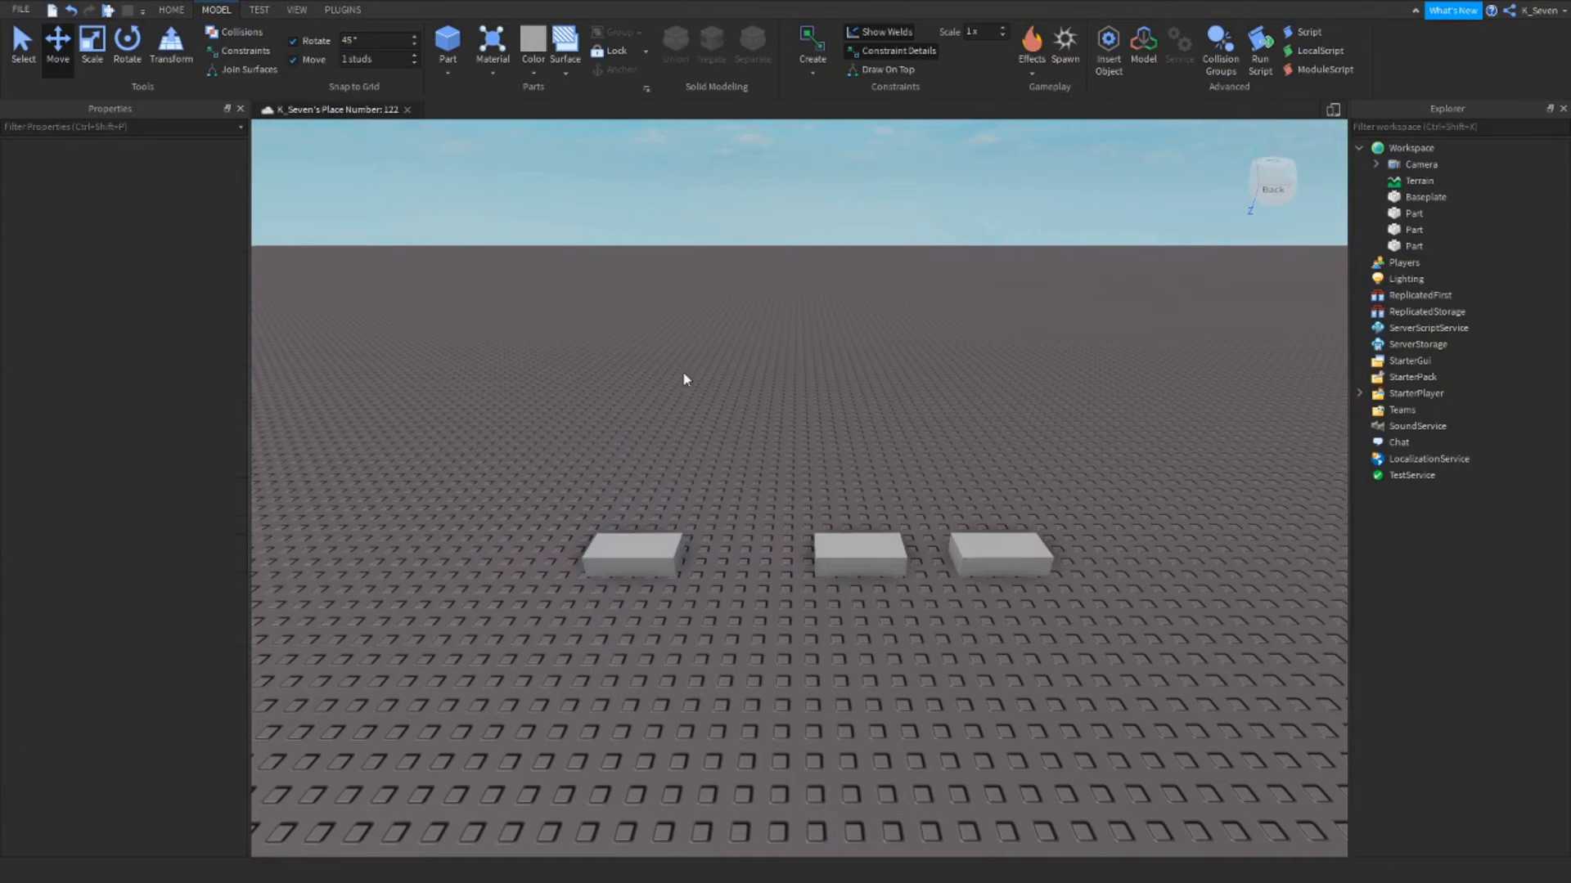
left_click(654, 558)
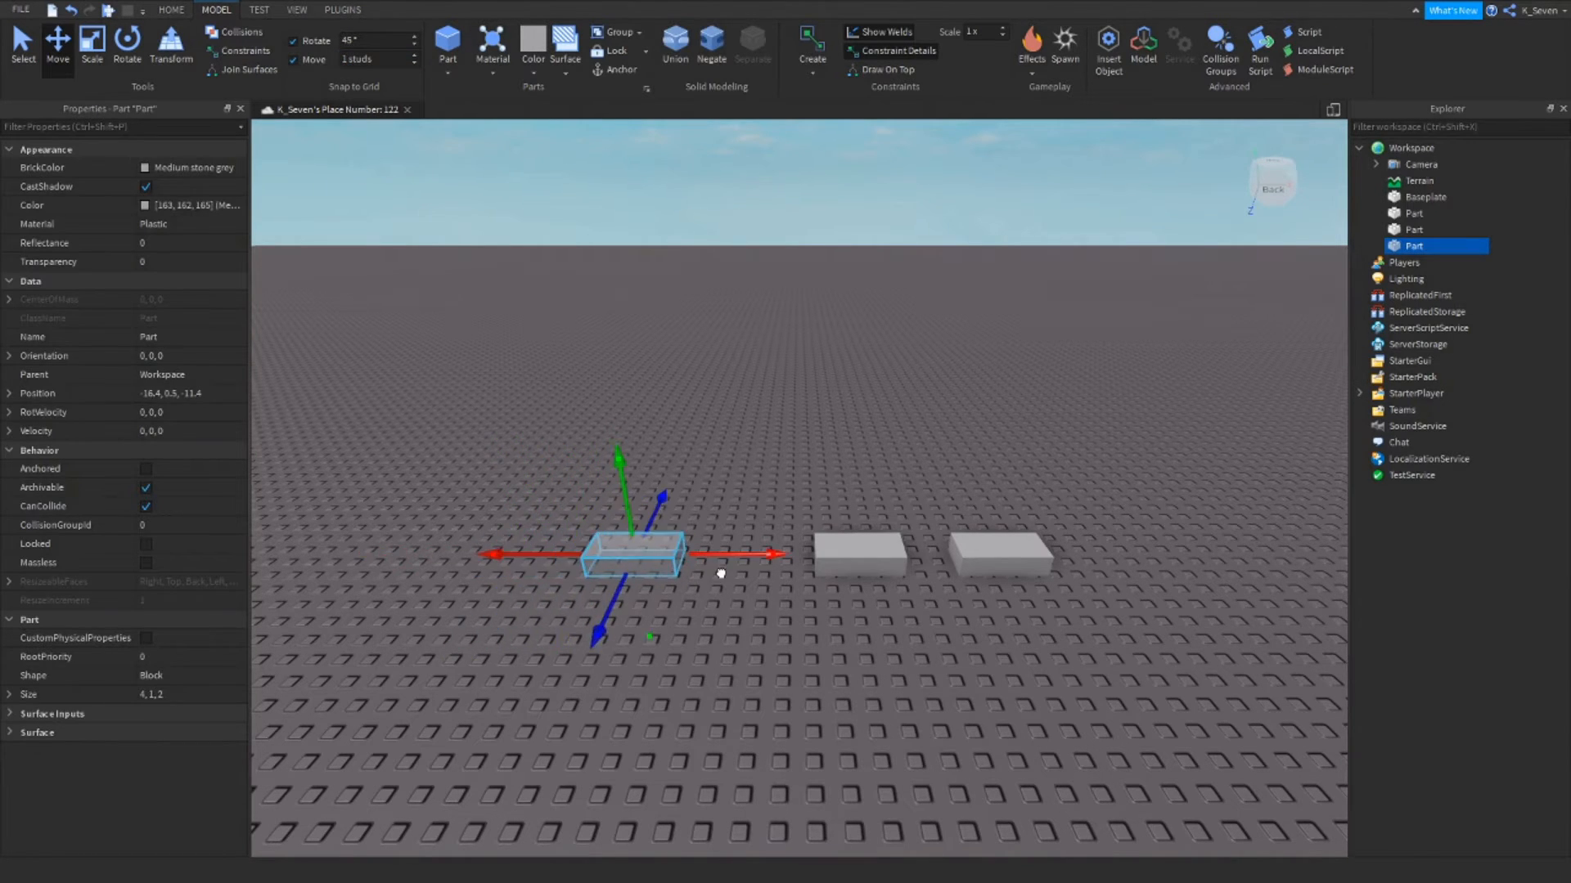
Set the move snap increment to 10 studs and scale the leftmost part up to a height of 11 studs.
left_click(349, 59)
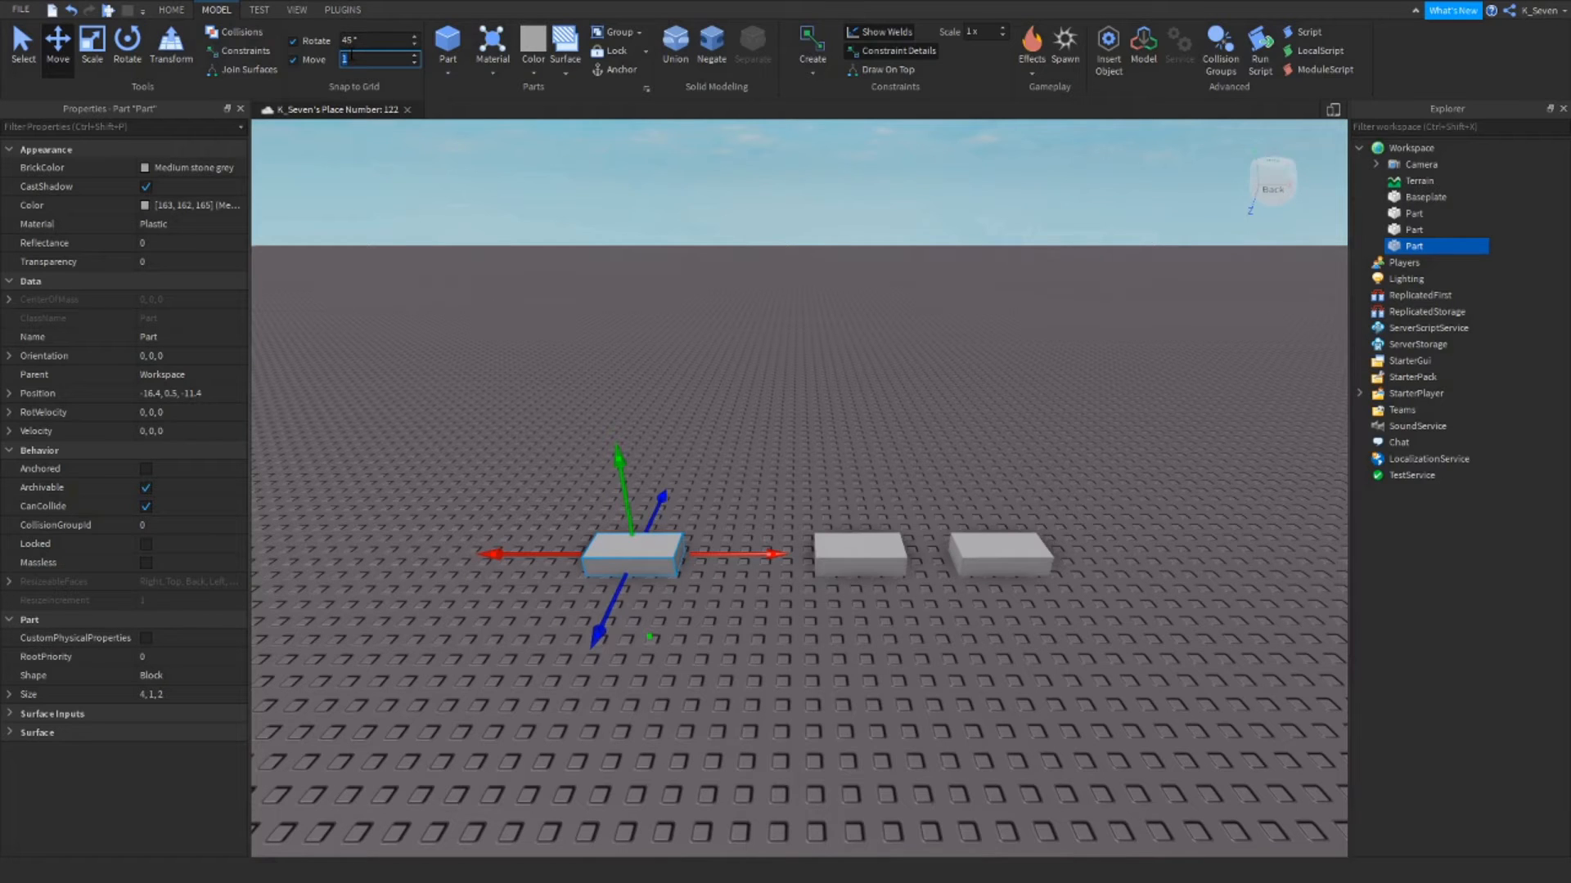
type("10")
mouse_move(715, 554)
left_mouse_down()
mouse_move(538, 548)
mouse_move(714, 577)
mouse_move(694, 577)
left_mouse_up()
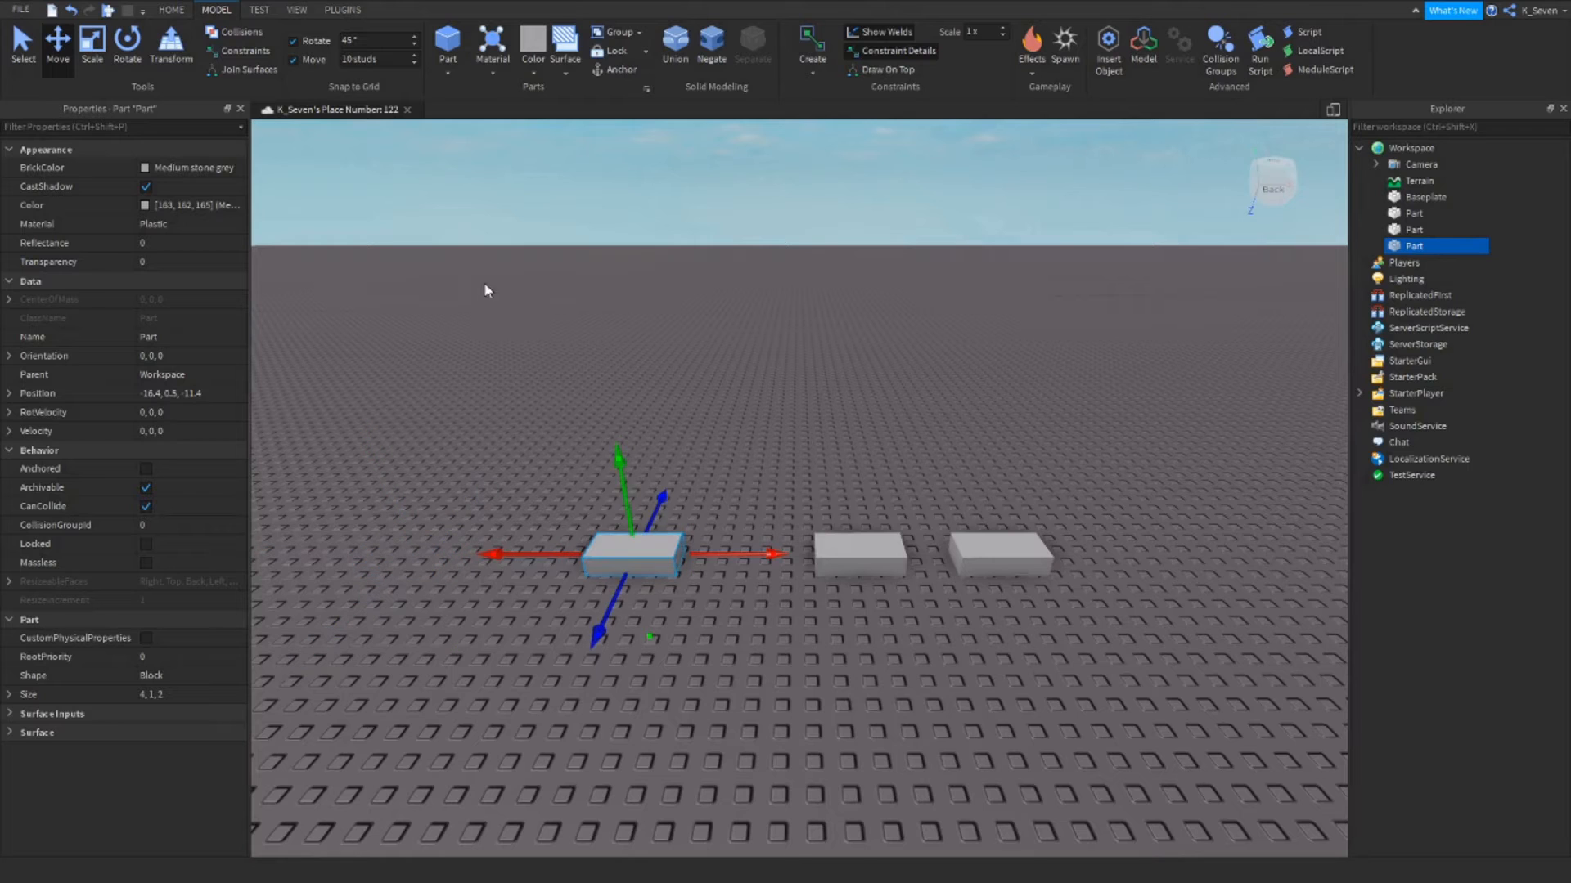
left_click(94, 42)
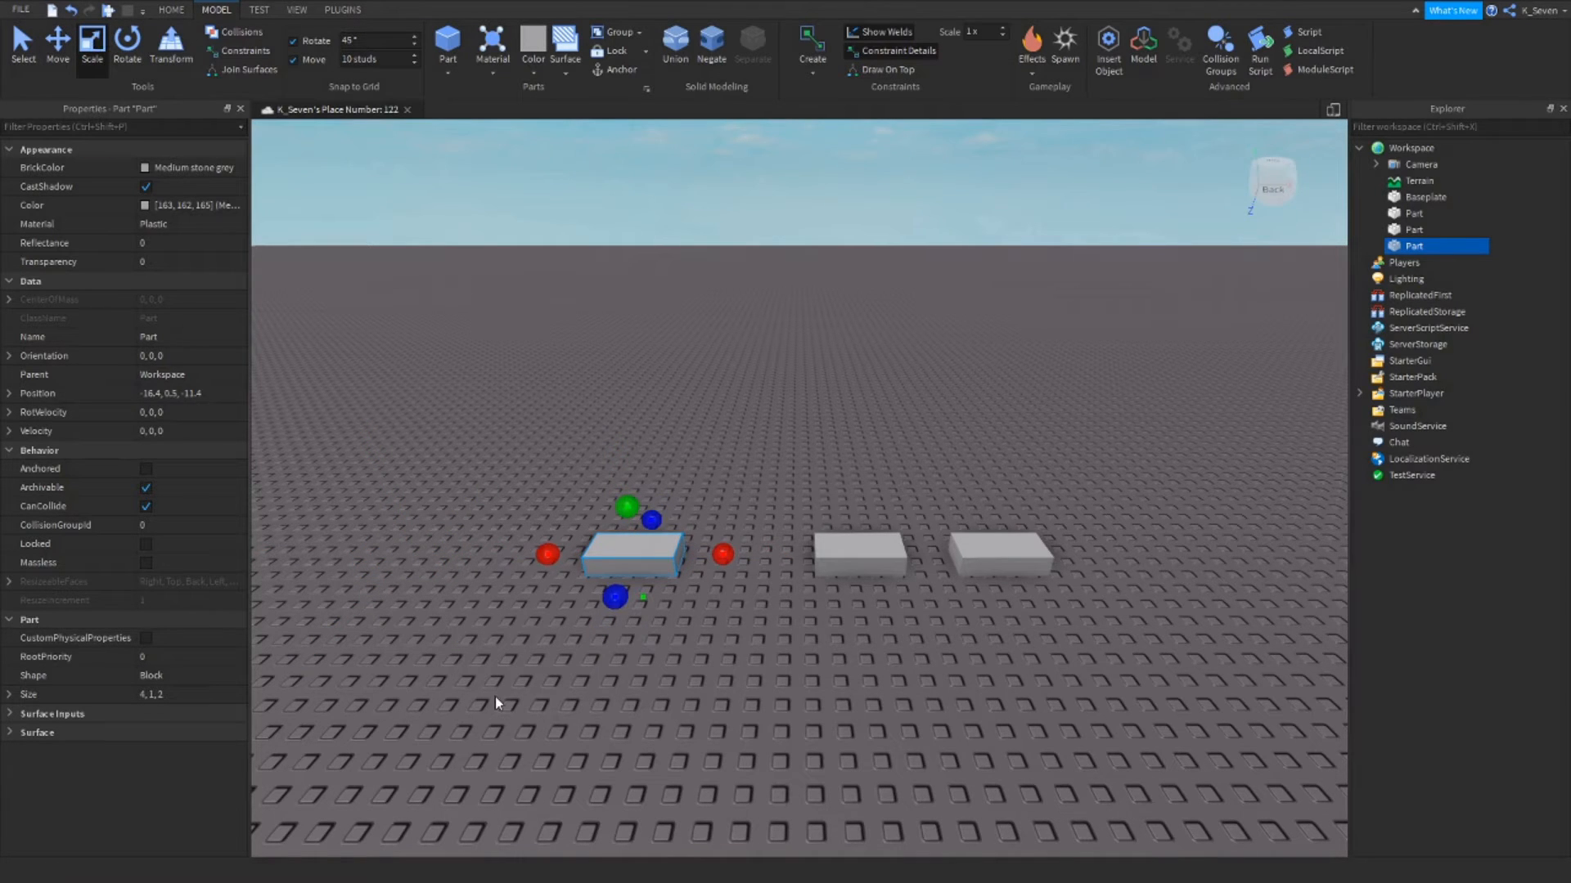
left_click_drag(635, 504, 733, 458)
Set the move snap increment to 1 stud and rescale the leftmost part to a height of 5 studs.
left_click(353, 60)
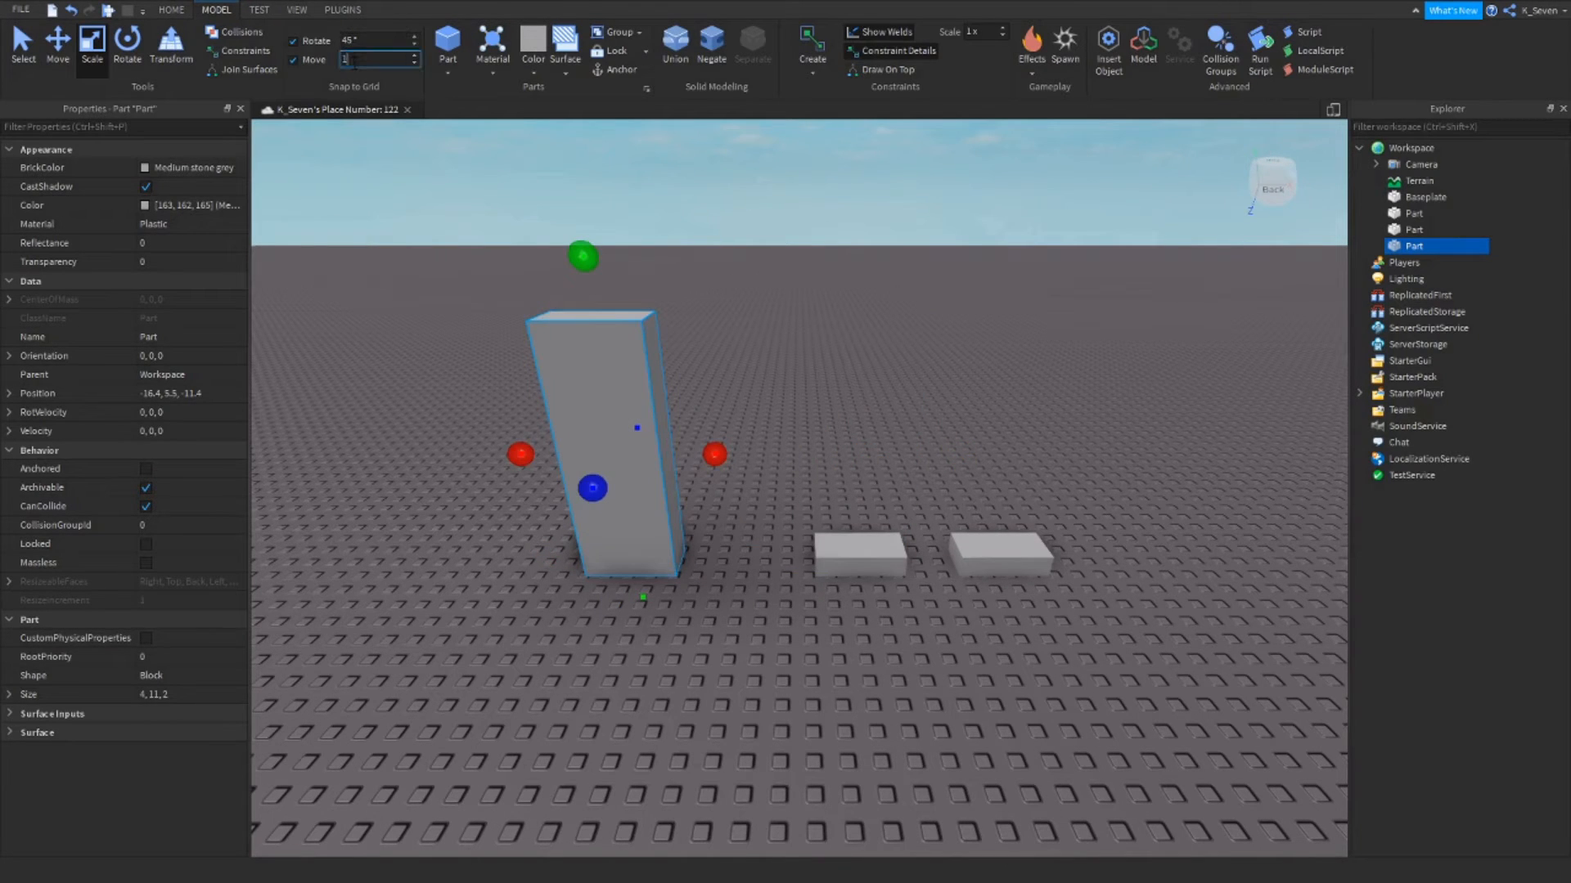
left_click_drag(585, 280, 667, 432)
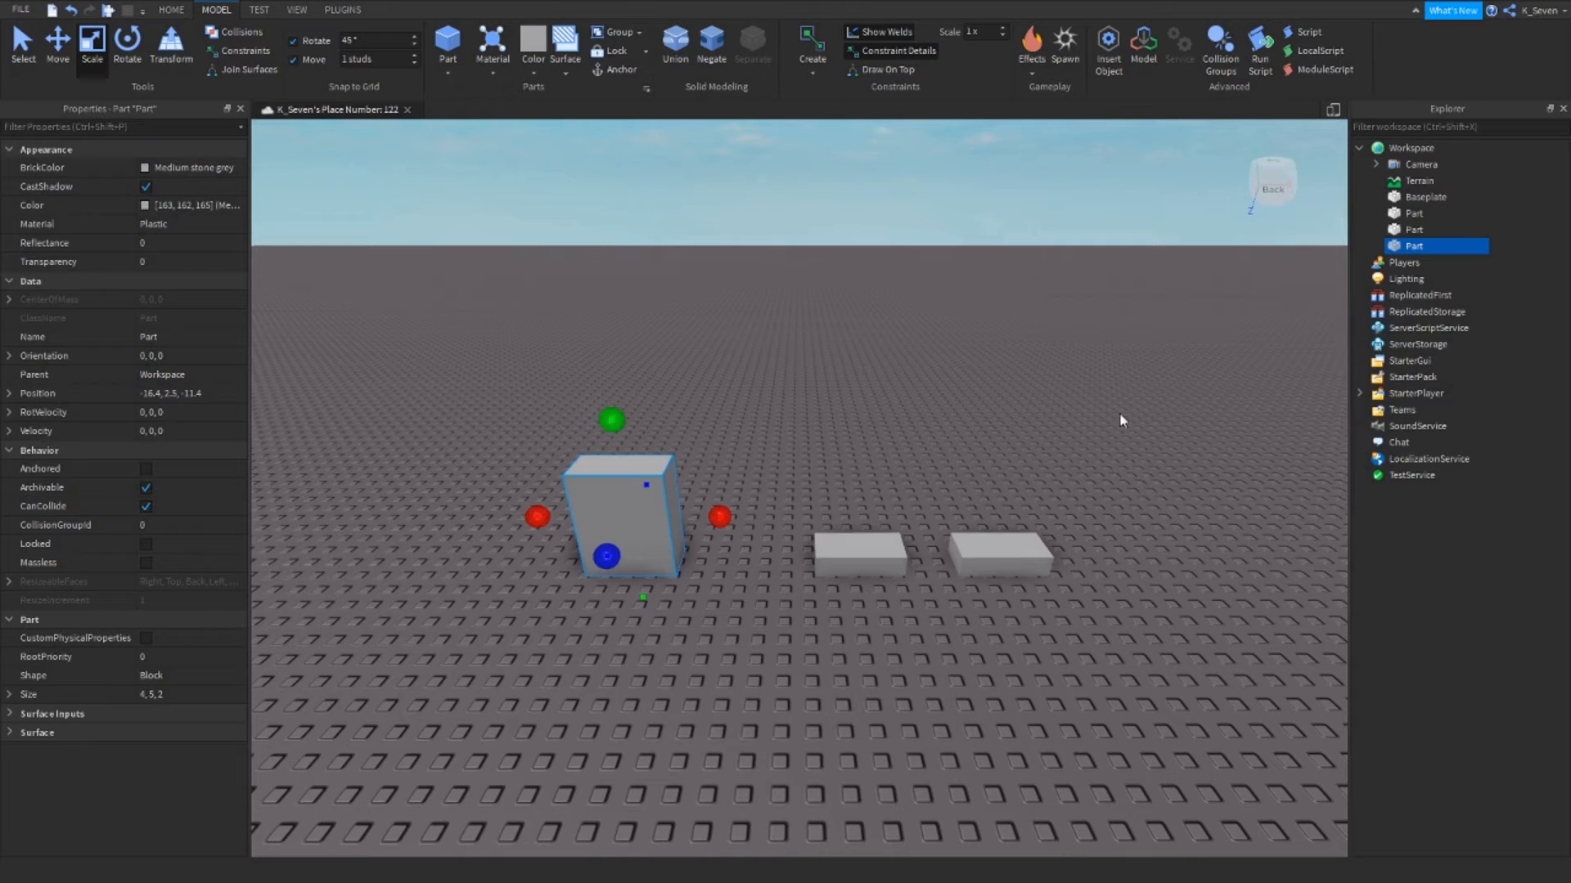
Rotate the tall leftmost part about its vertical axis to a Y orientation of -90 degrees.
left_click(127, 45)
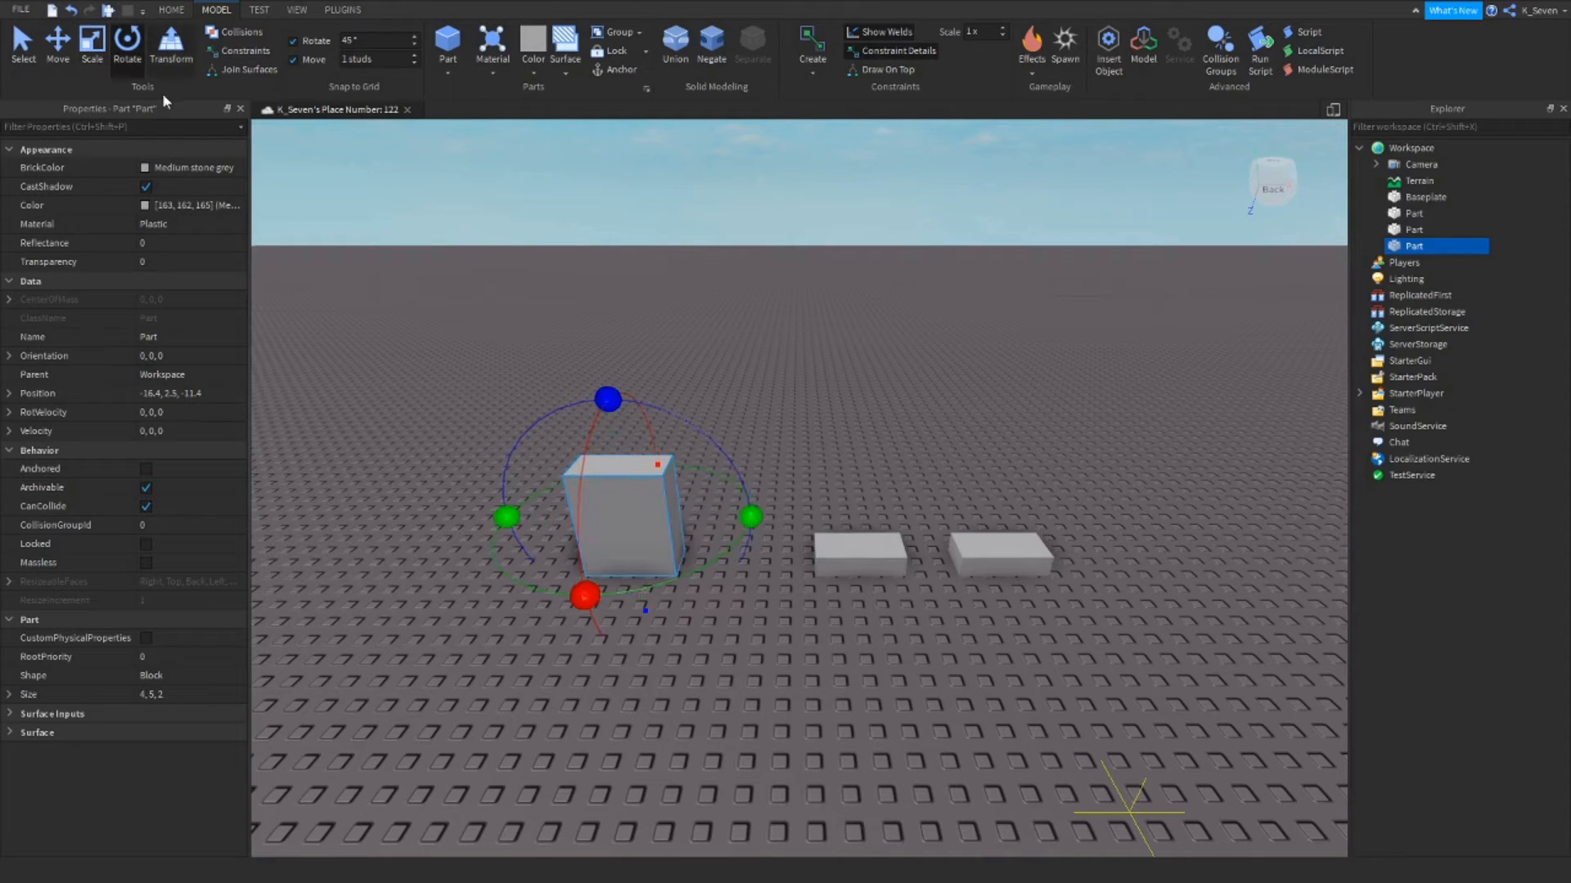
left_click_drag(750, 517, 586, 615)
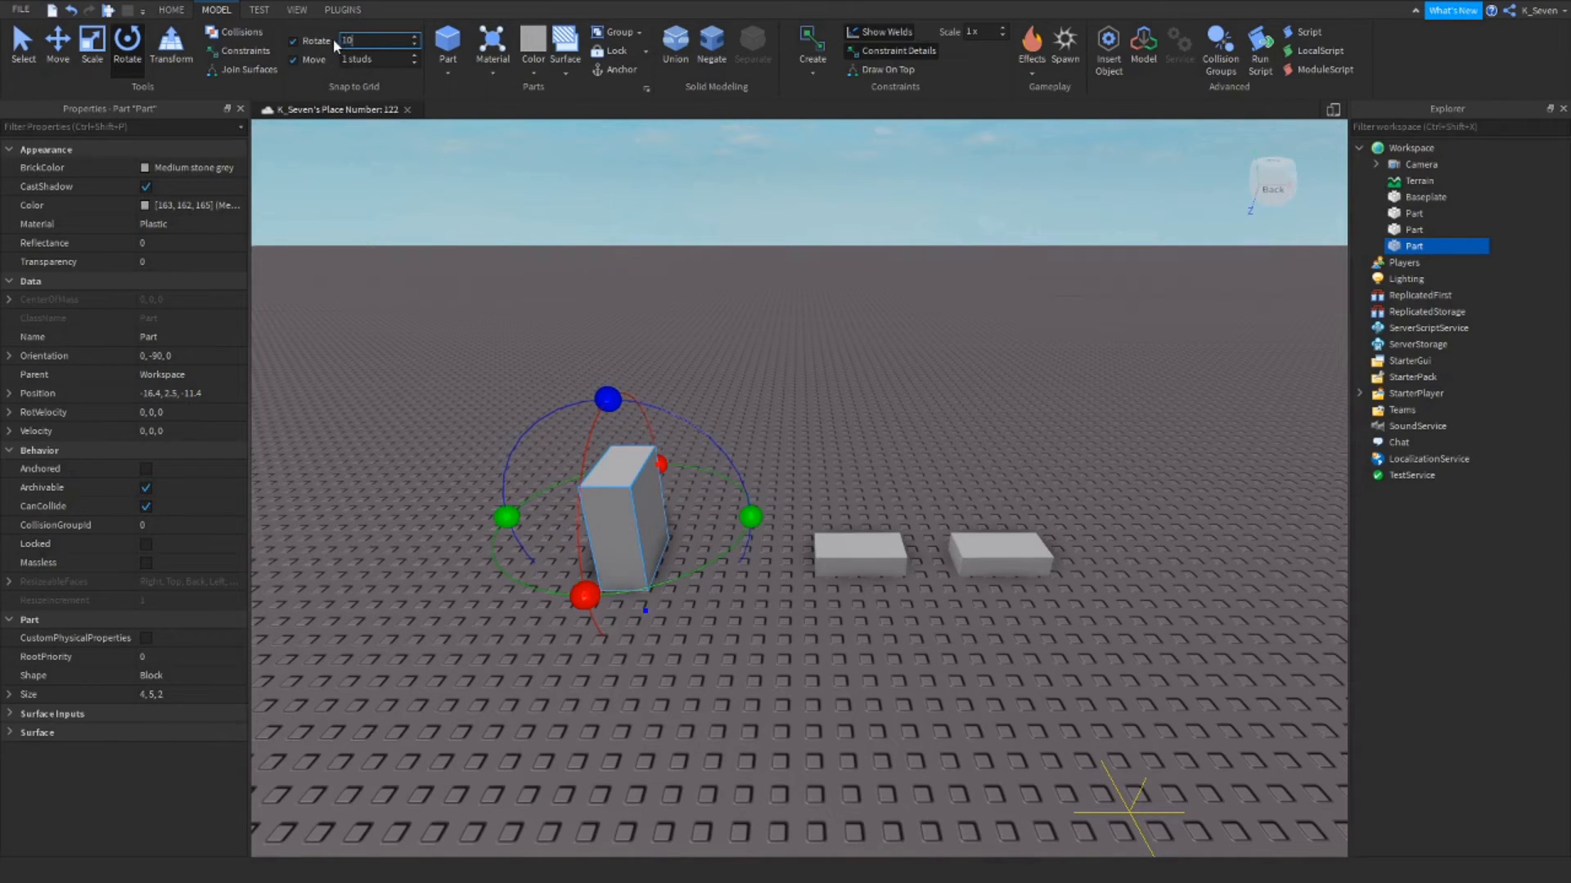
Rotate the tall leftmost part to a Y orientation of -40 degrees using a 10-degree rotation snap.
left_click_drag(749, 519, 697, 492)
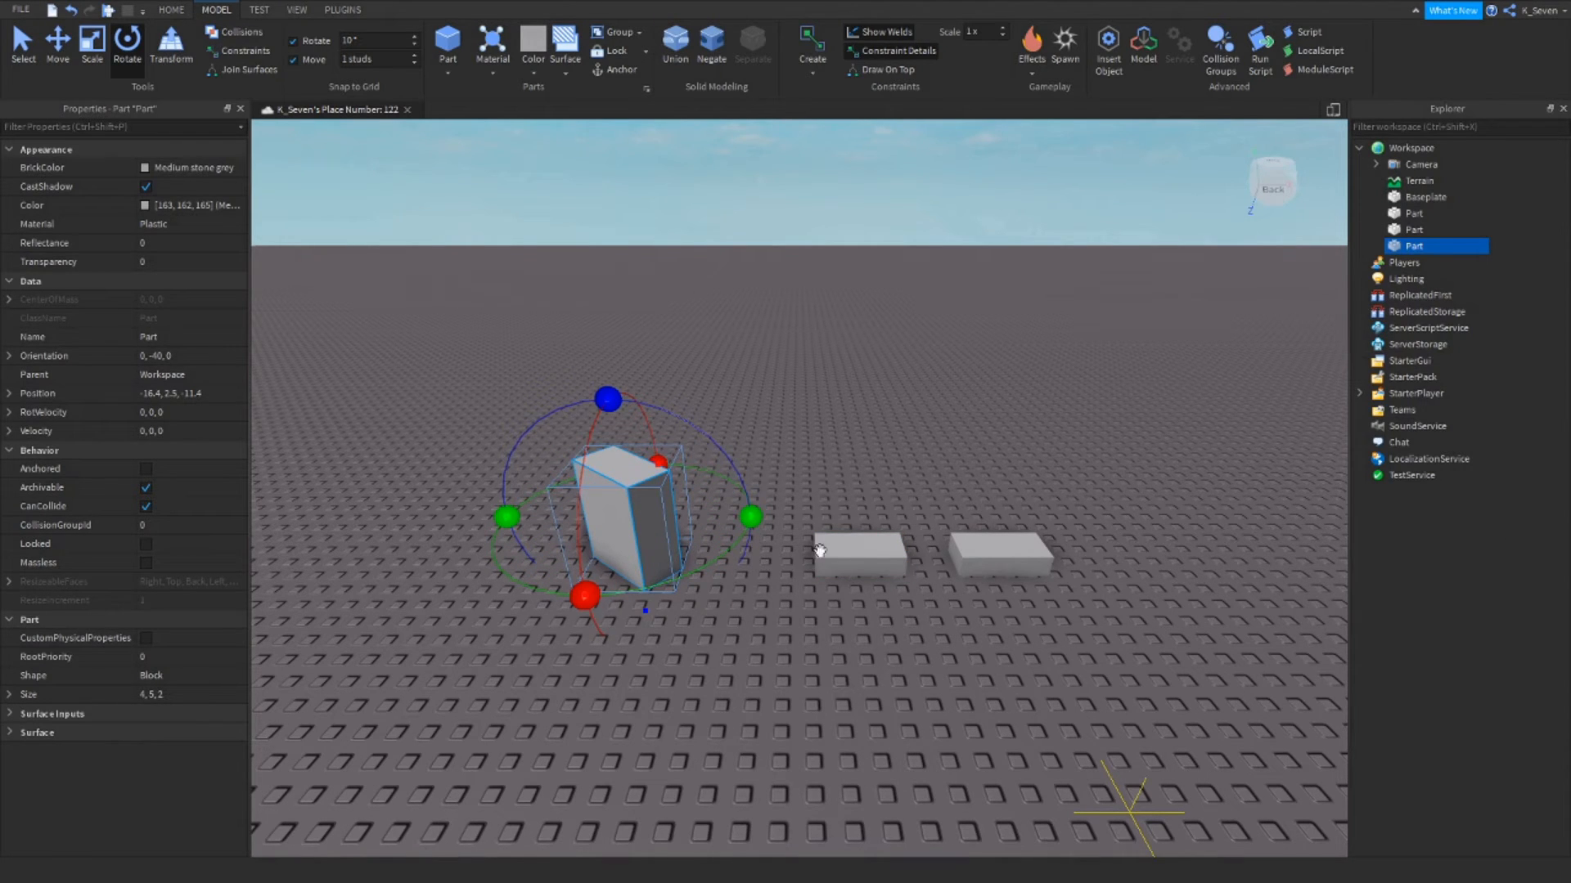
Try to move the middle part along its red axis toward the rightmost part with Collisions enabled.
left_click(851, 550)
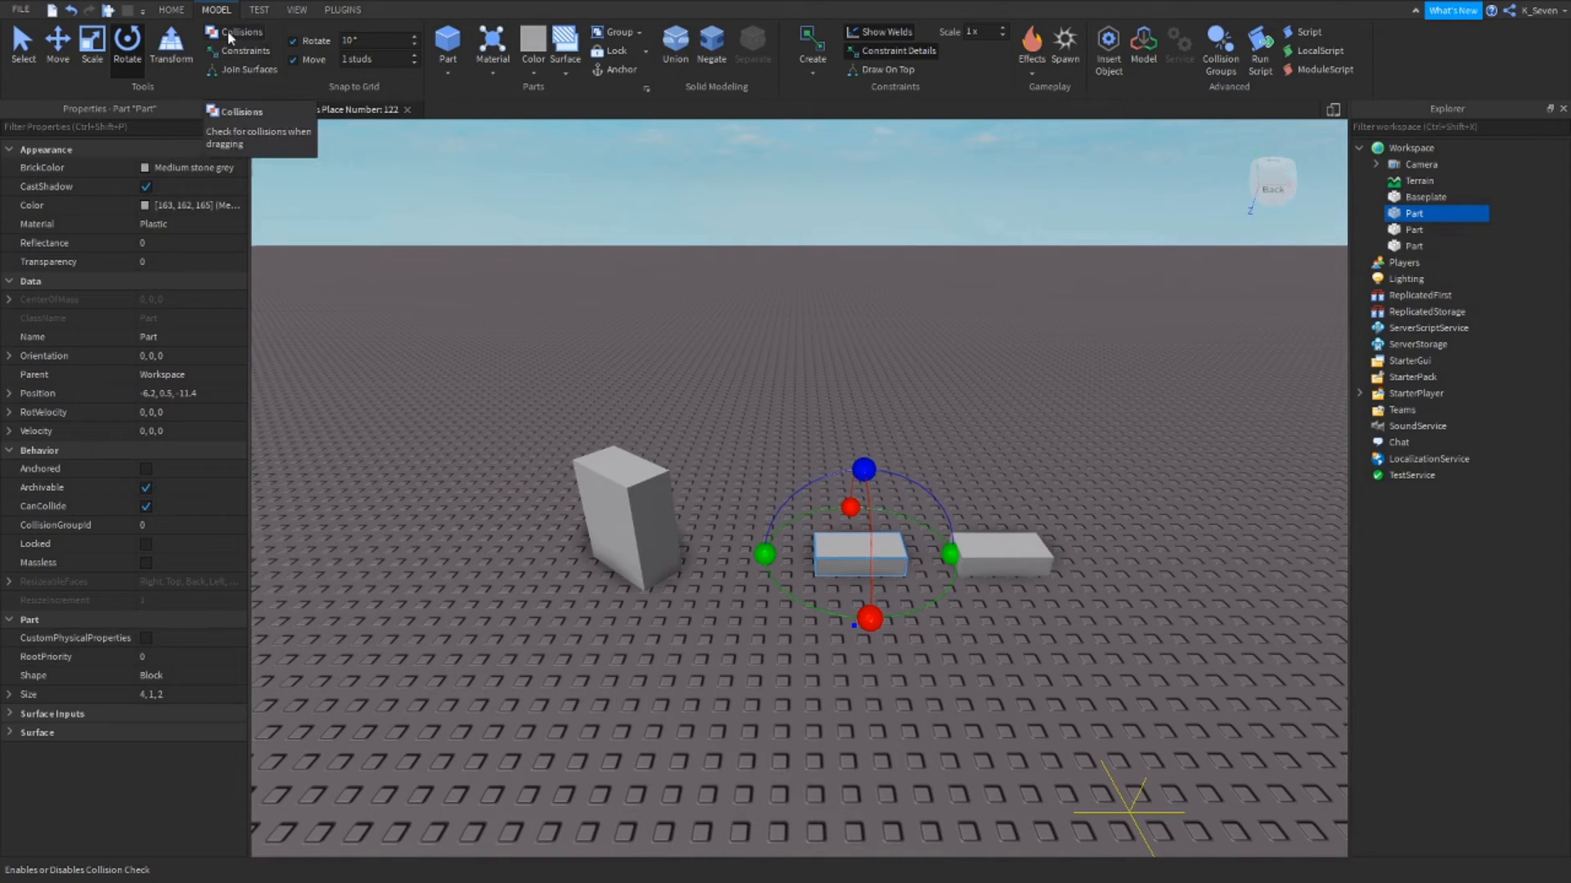
left_click(57, 45)
mouse_move(935, 554)
left_mouse_down()
mouse_move(1112, 554)
mouse_move(922, 554)
mouse_move(938, 573)
left_mouse_up()
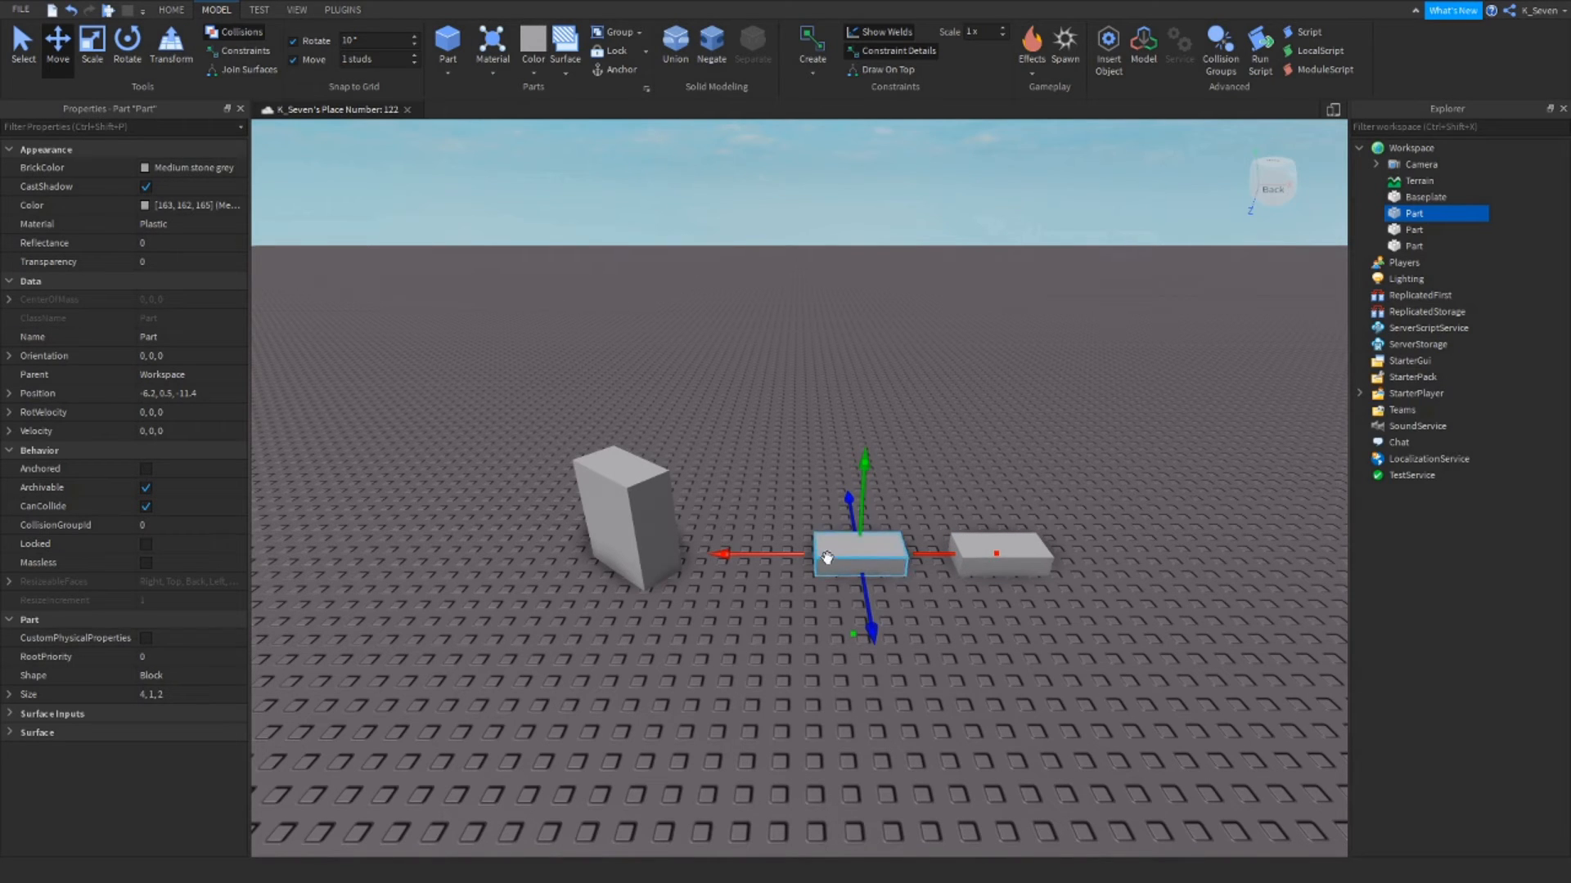
left_click(1006, 568)
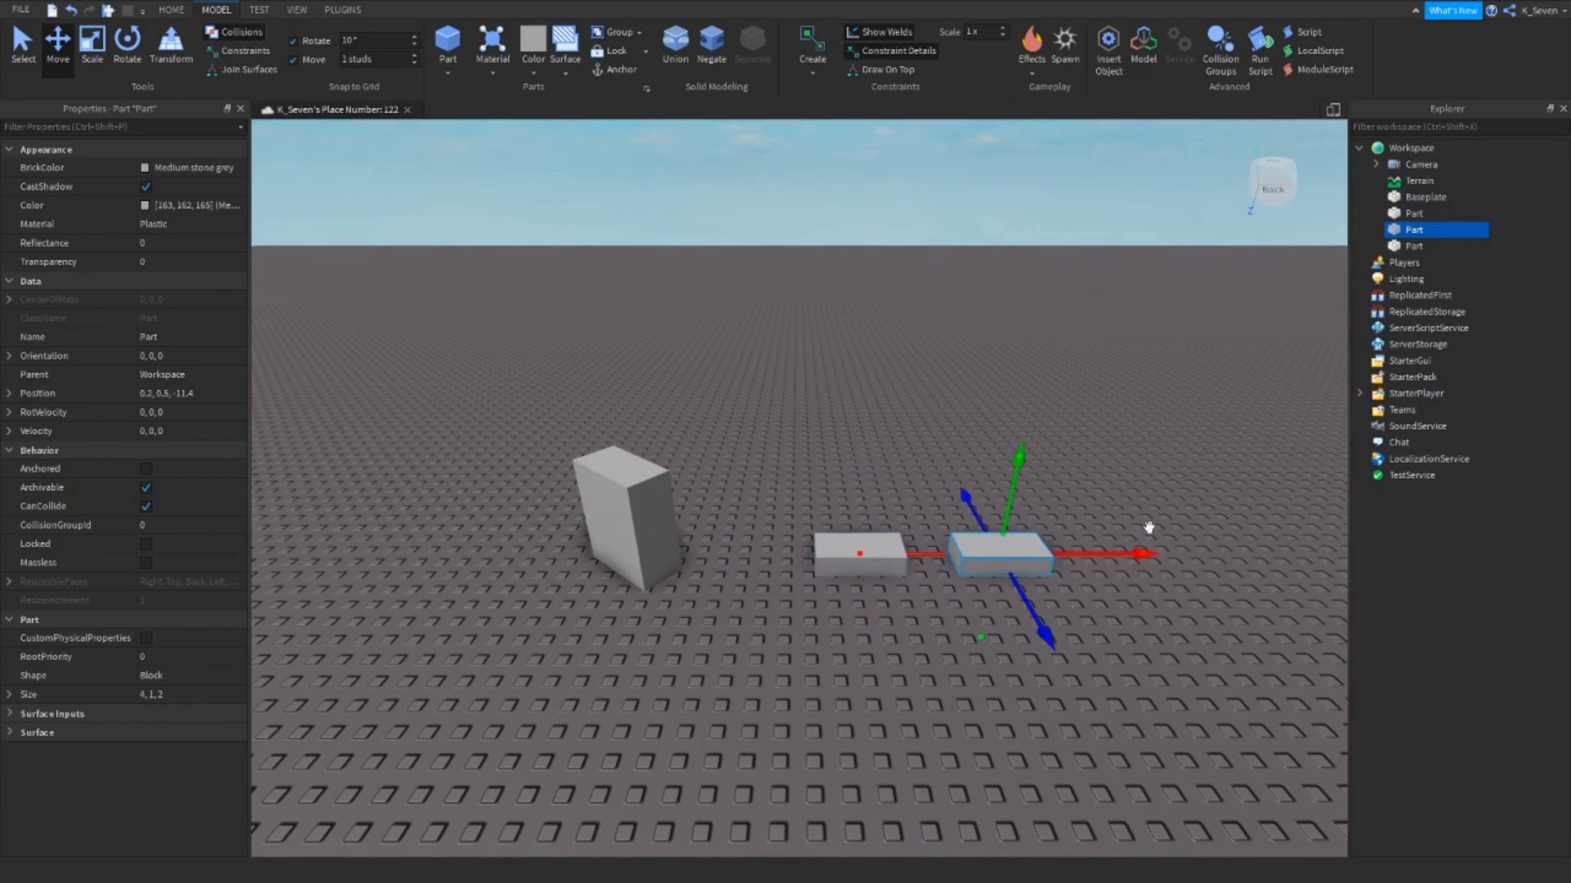
left_click(941, 503)
Duplicate the middle part six times so that the copies stack vertically on top of it.
left_click(864, 545)
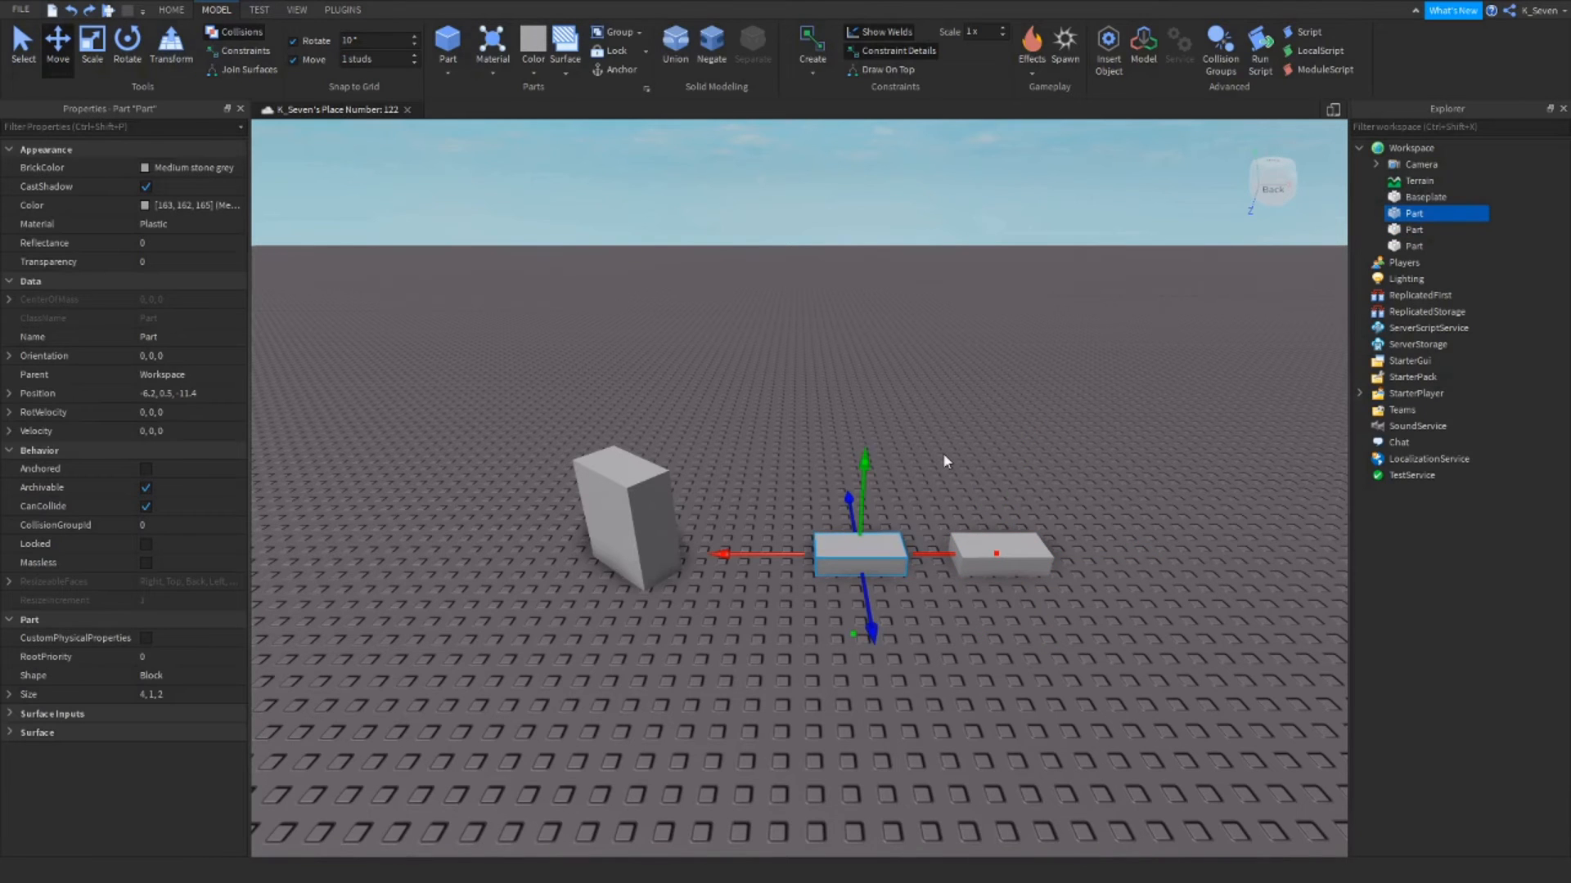
key("ctrl+d")
key("ctrl+d")
key("ctrl+d")
key("ctrl+d")
key("ctrl+d")
key("ctrl+d")
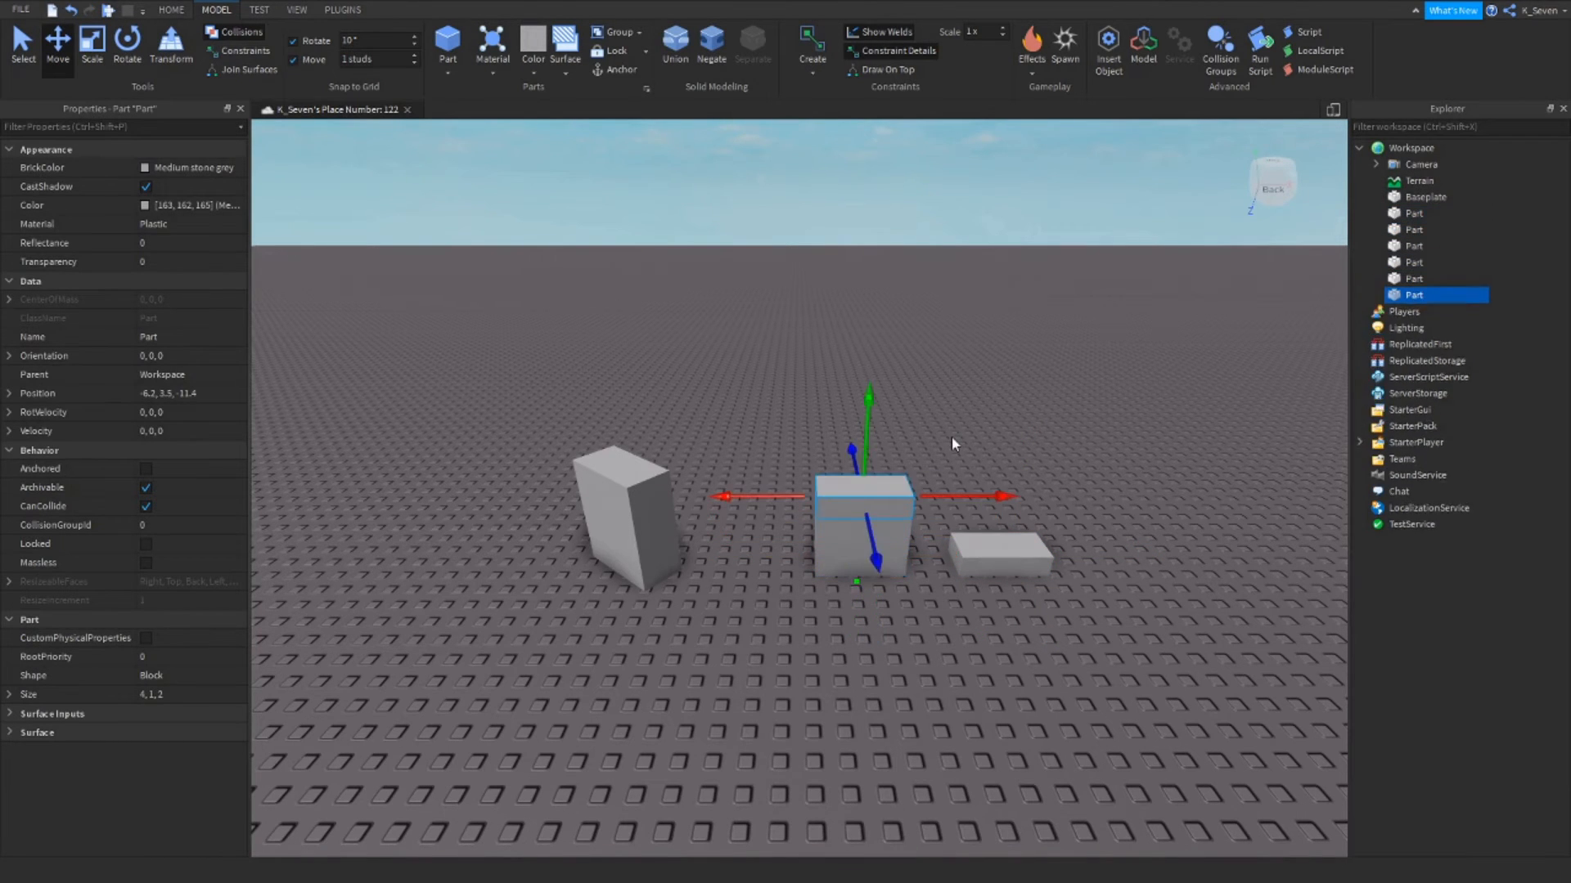
left_click(931, 514)
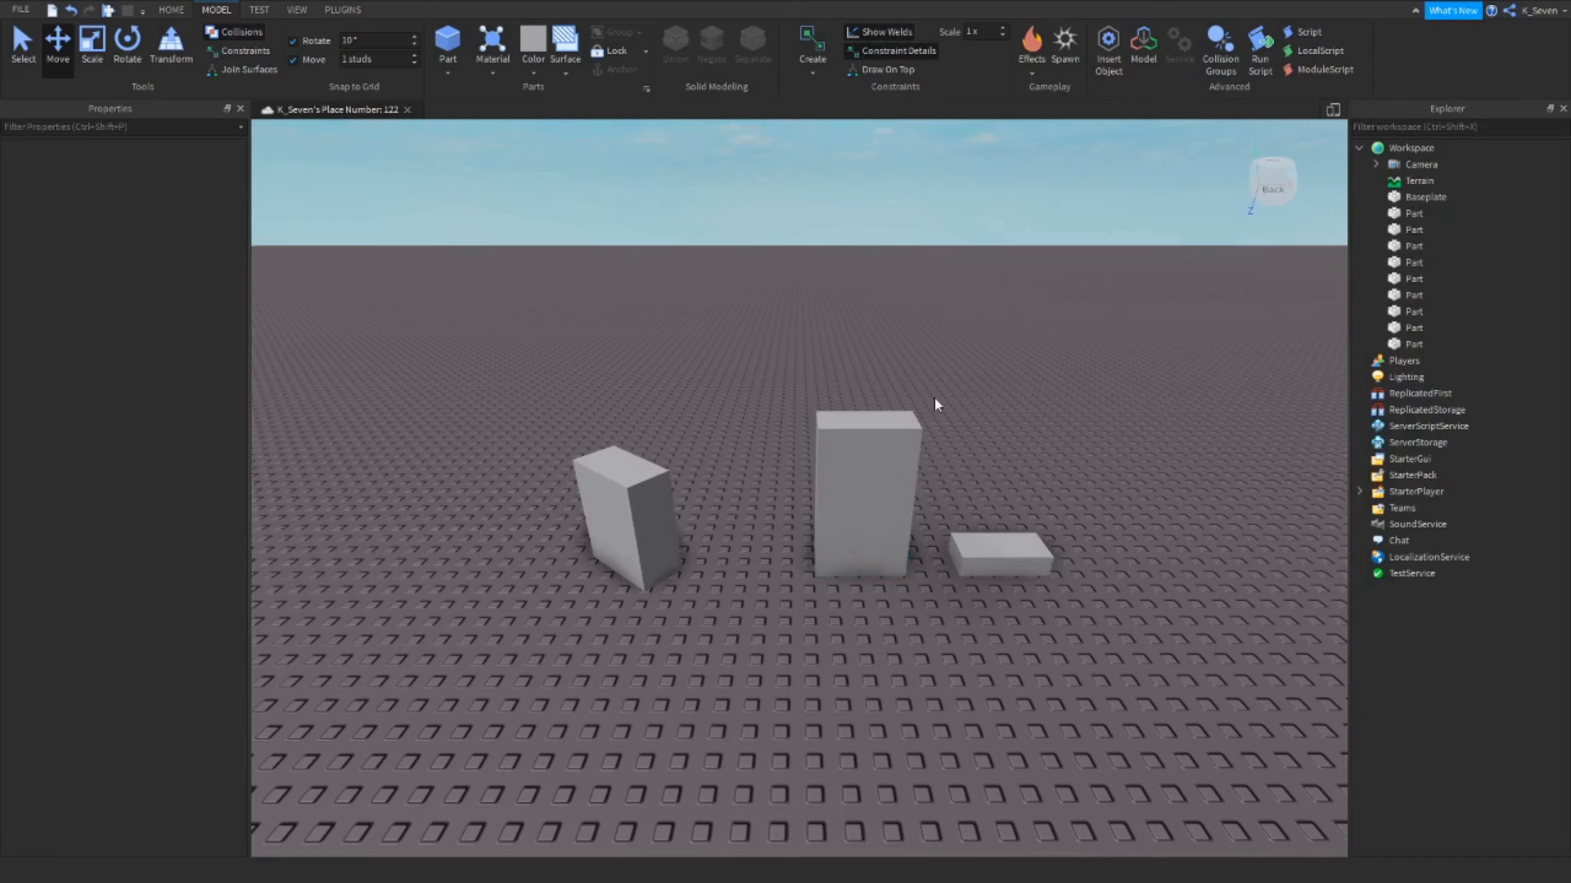
Delete every second part of the middle stack, starting with the one directly above the lowest part.
left_click_drag(879, 399, 799, 664)
left_click(817, 635)
left_click(868, 553)
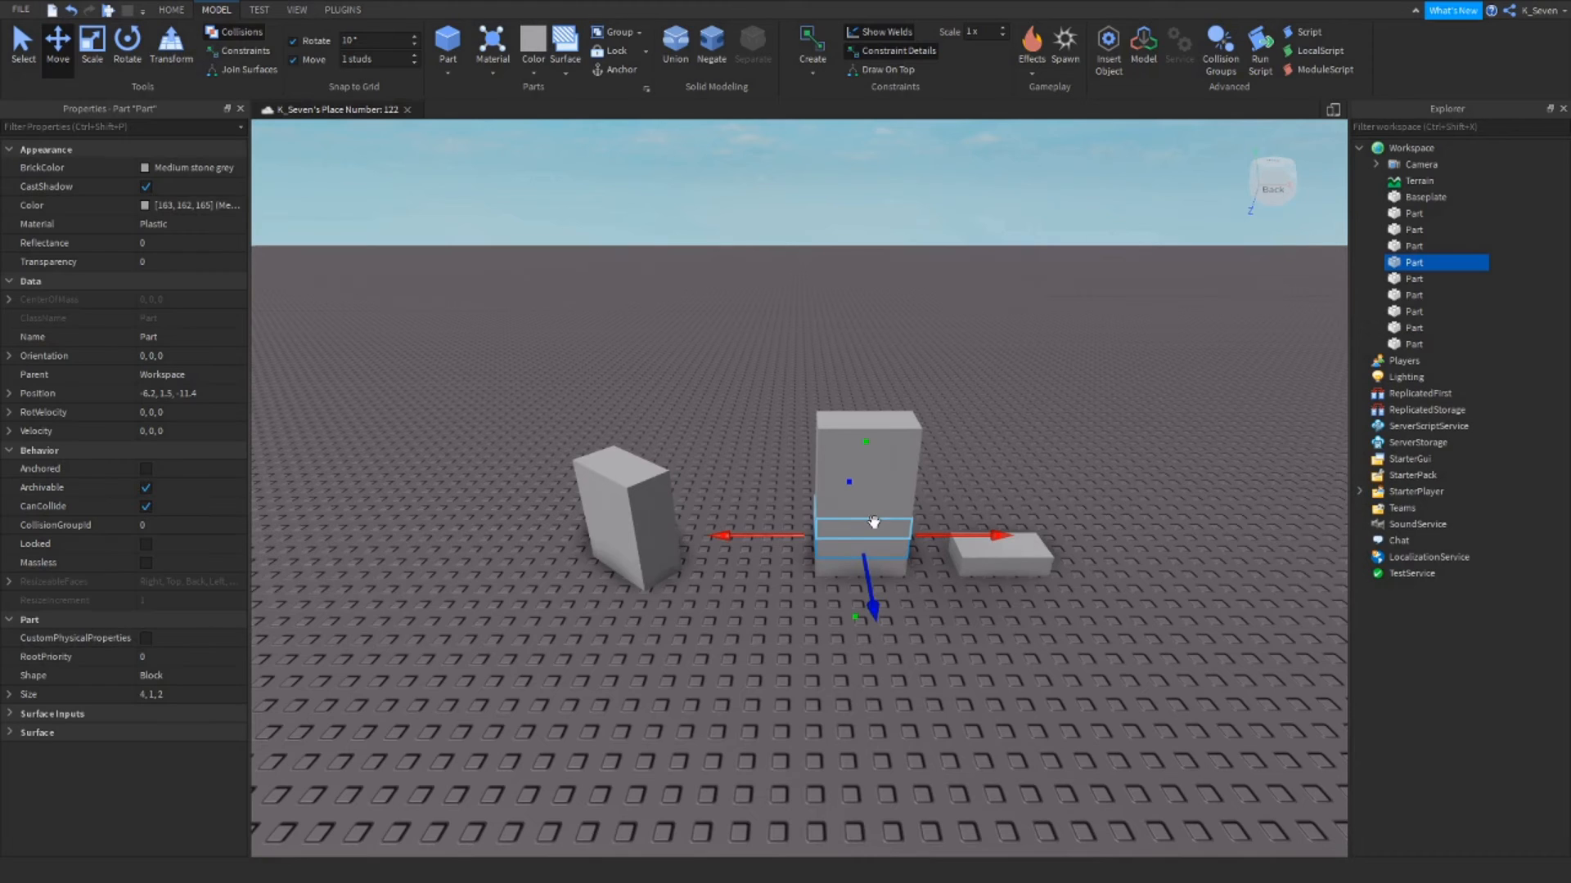
left_click(881, 466, "ctrl")
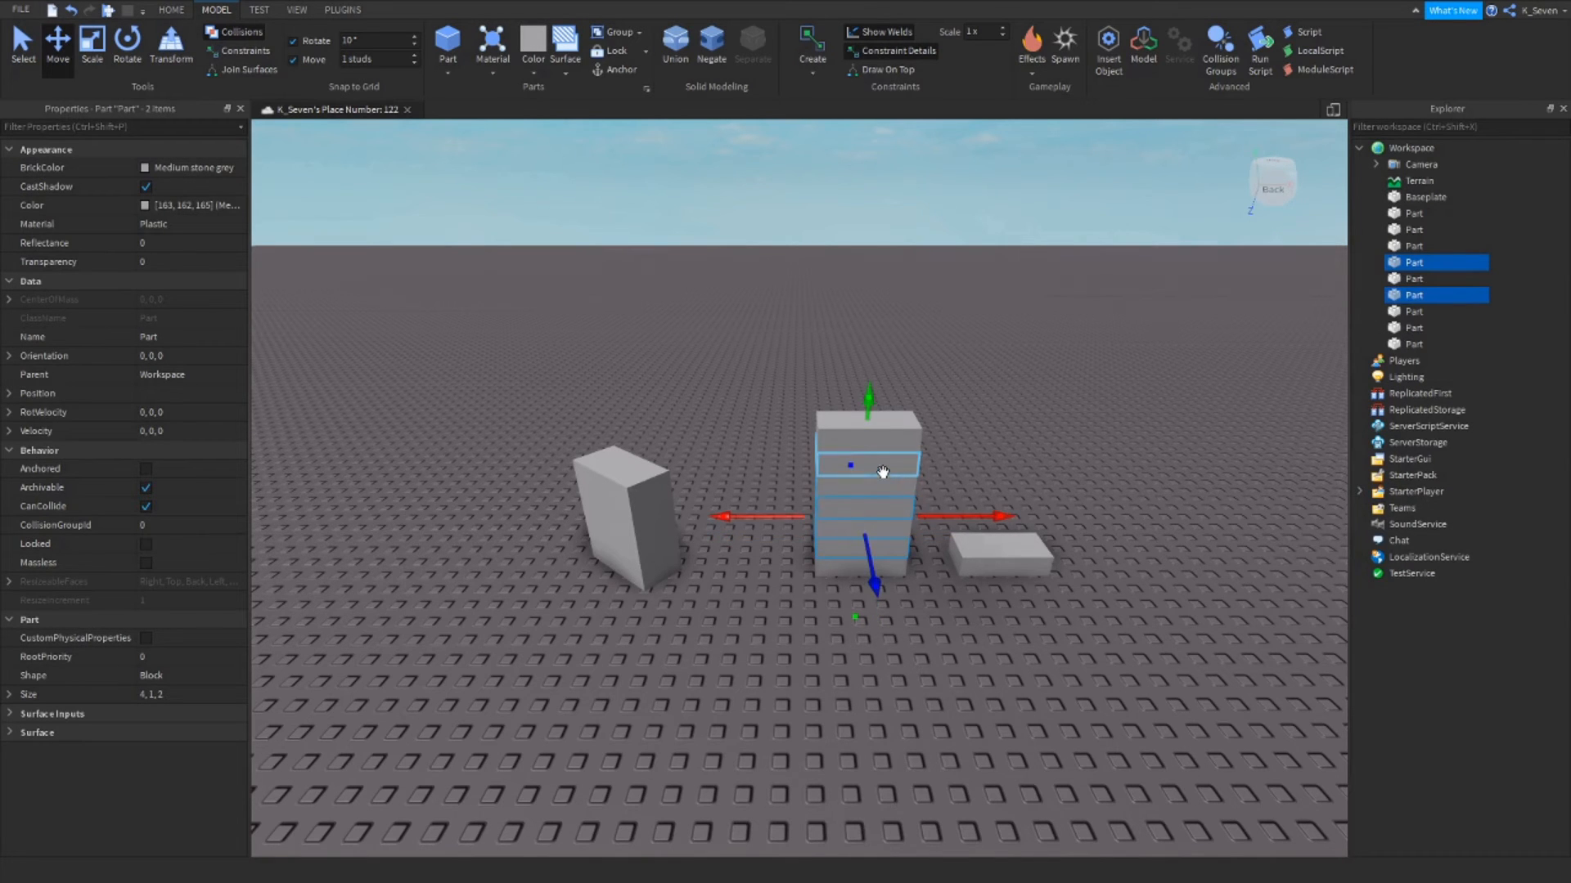
left_click(883, 472, "ctrl")
key("Delete")
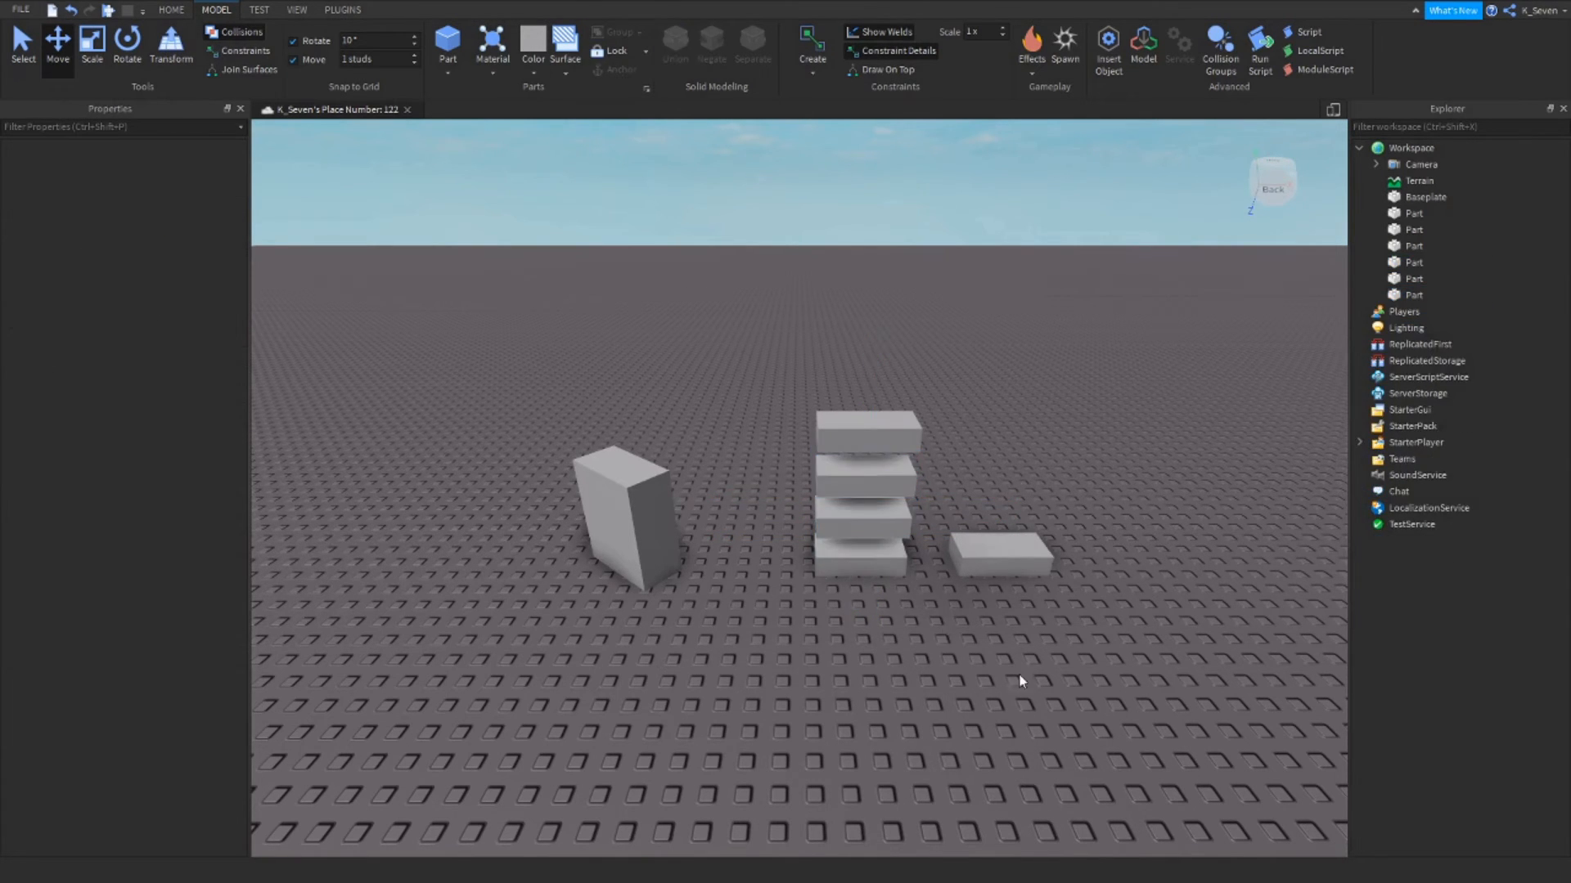
Group the four remaining stacked parts into one model and expand it in the Explorer to show its contents.
right_click_drag(985, 510, 985, 513)
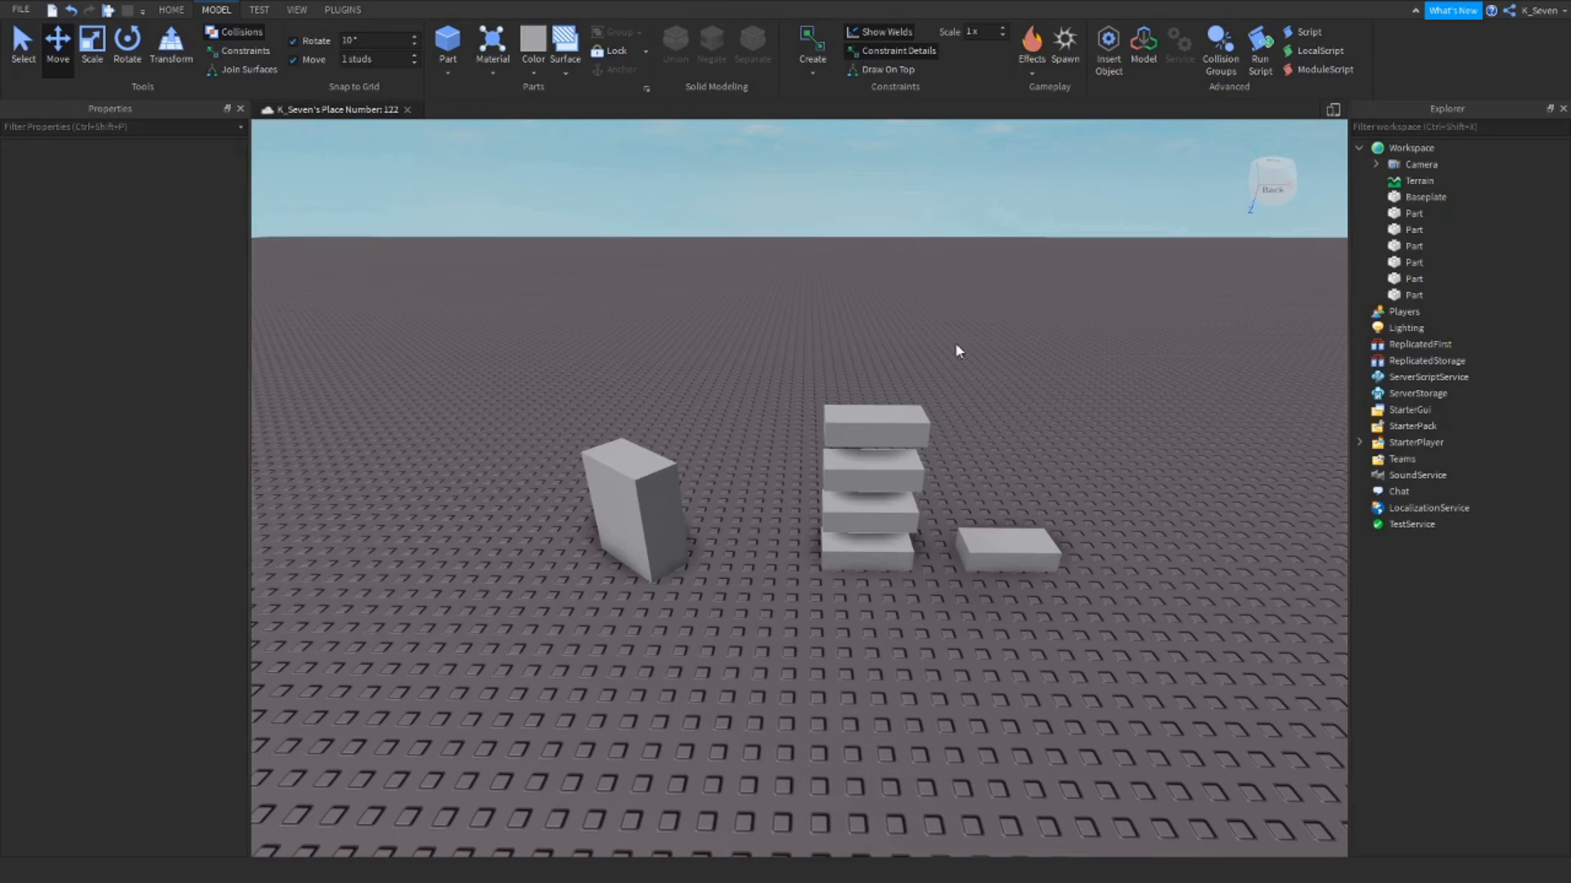
left_click_drag(962, 320, 808, 609)
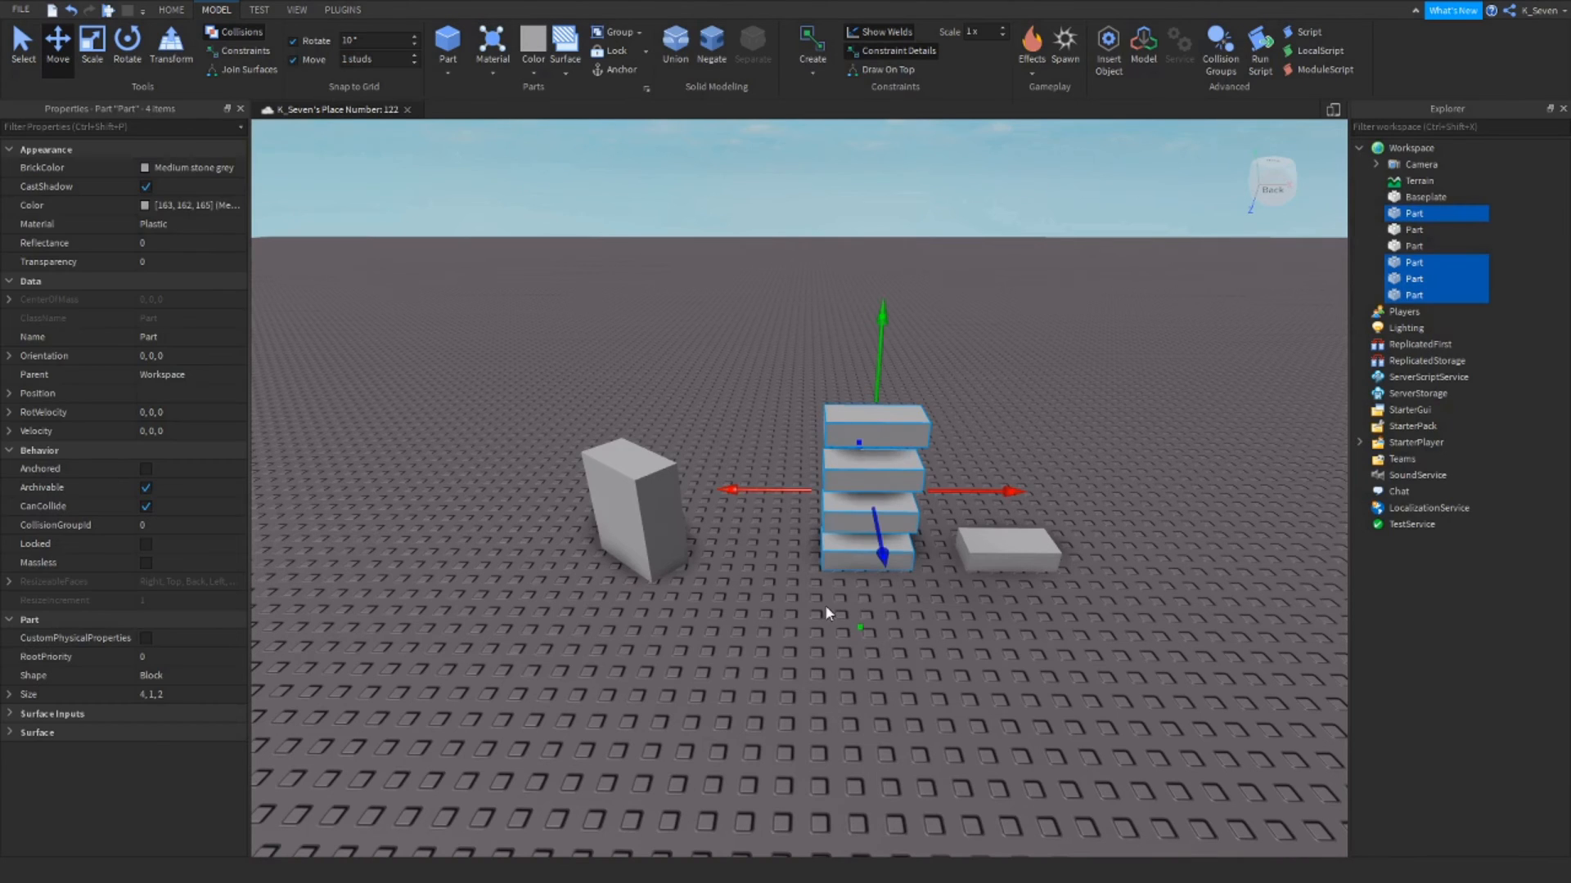
key("ctrl+g")
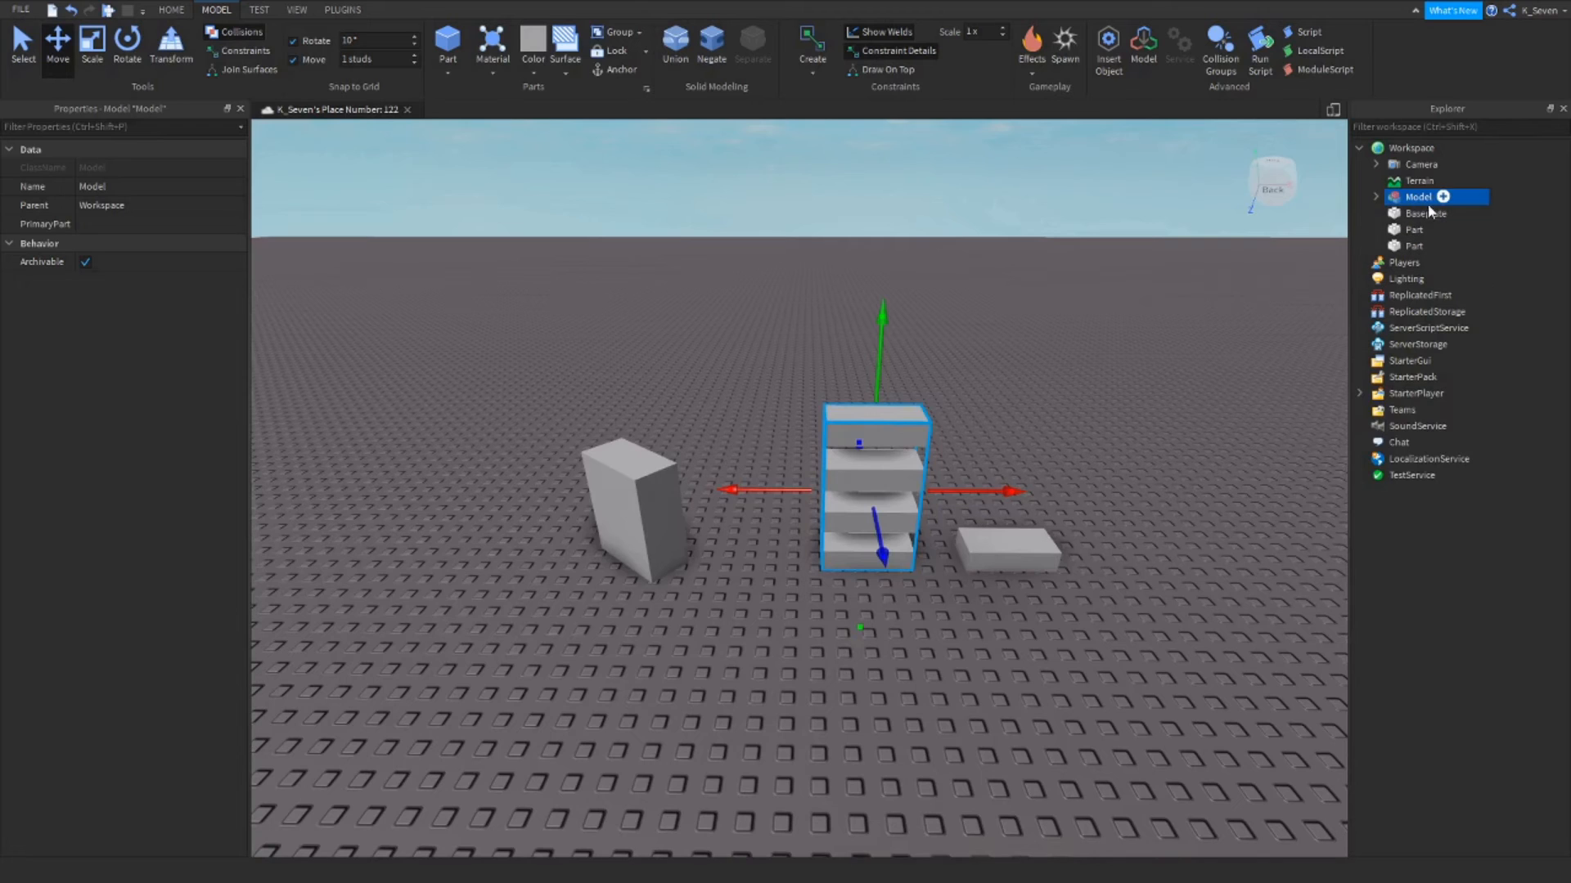
left_click(1376, 197)
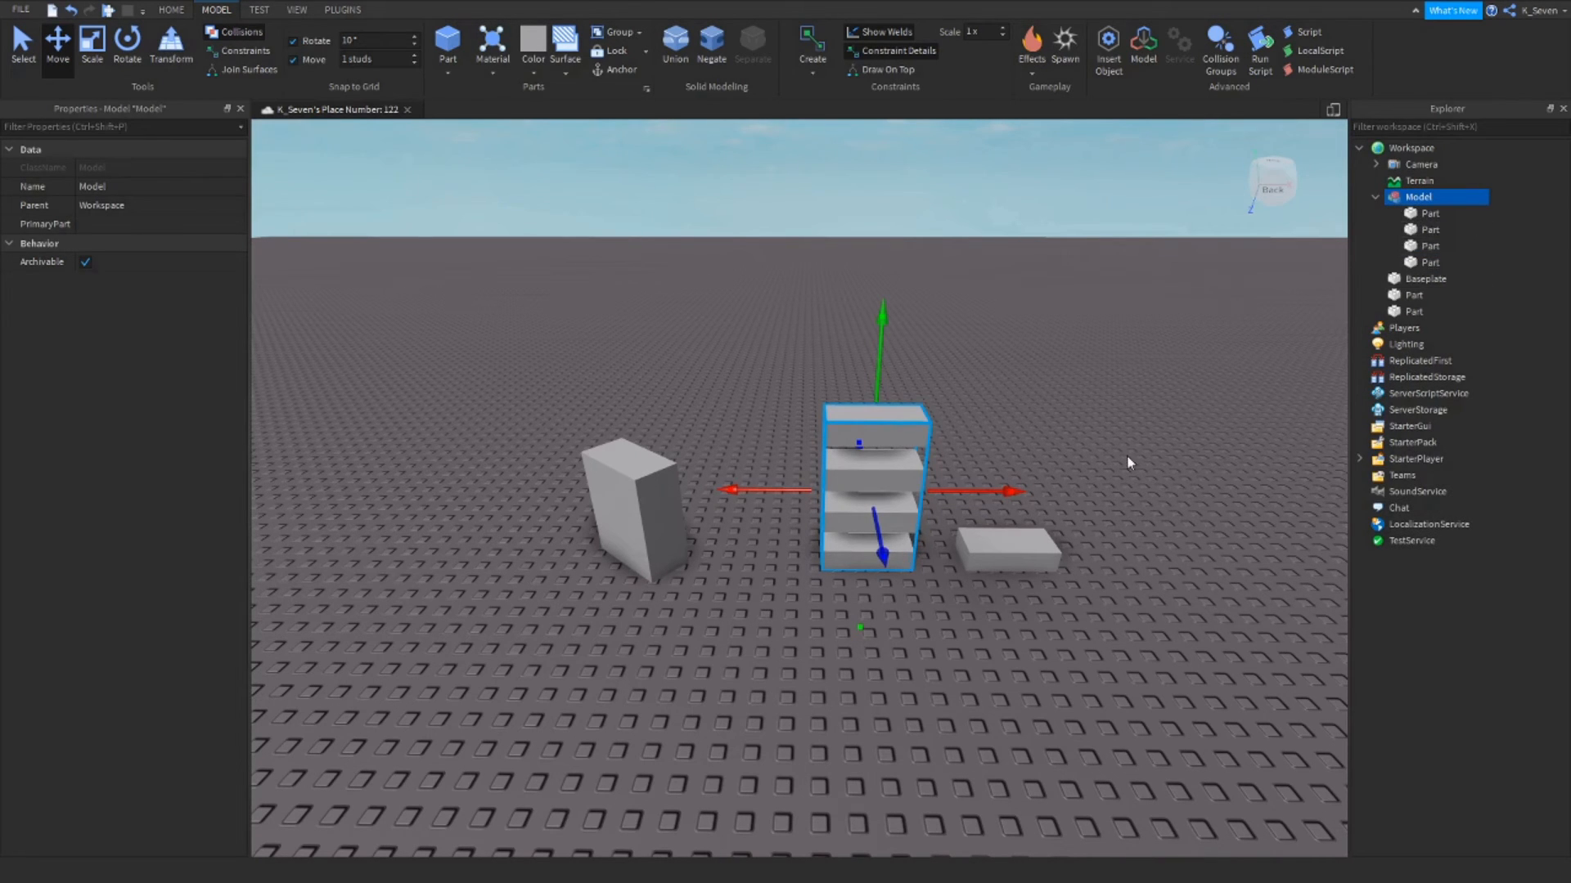
left_click(1072, 438)
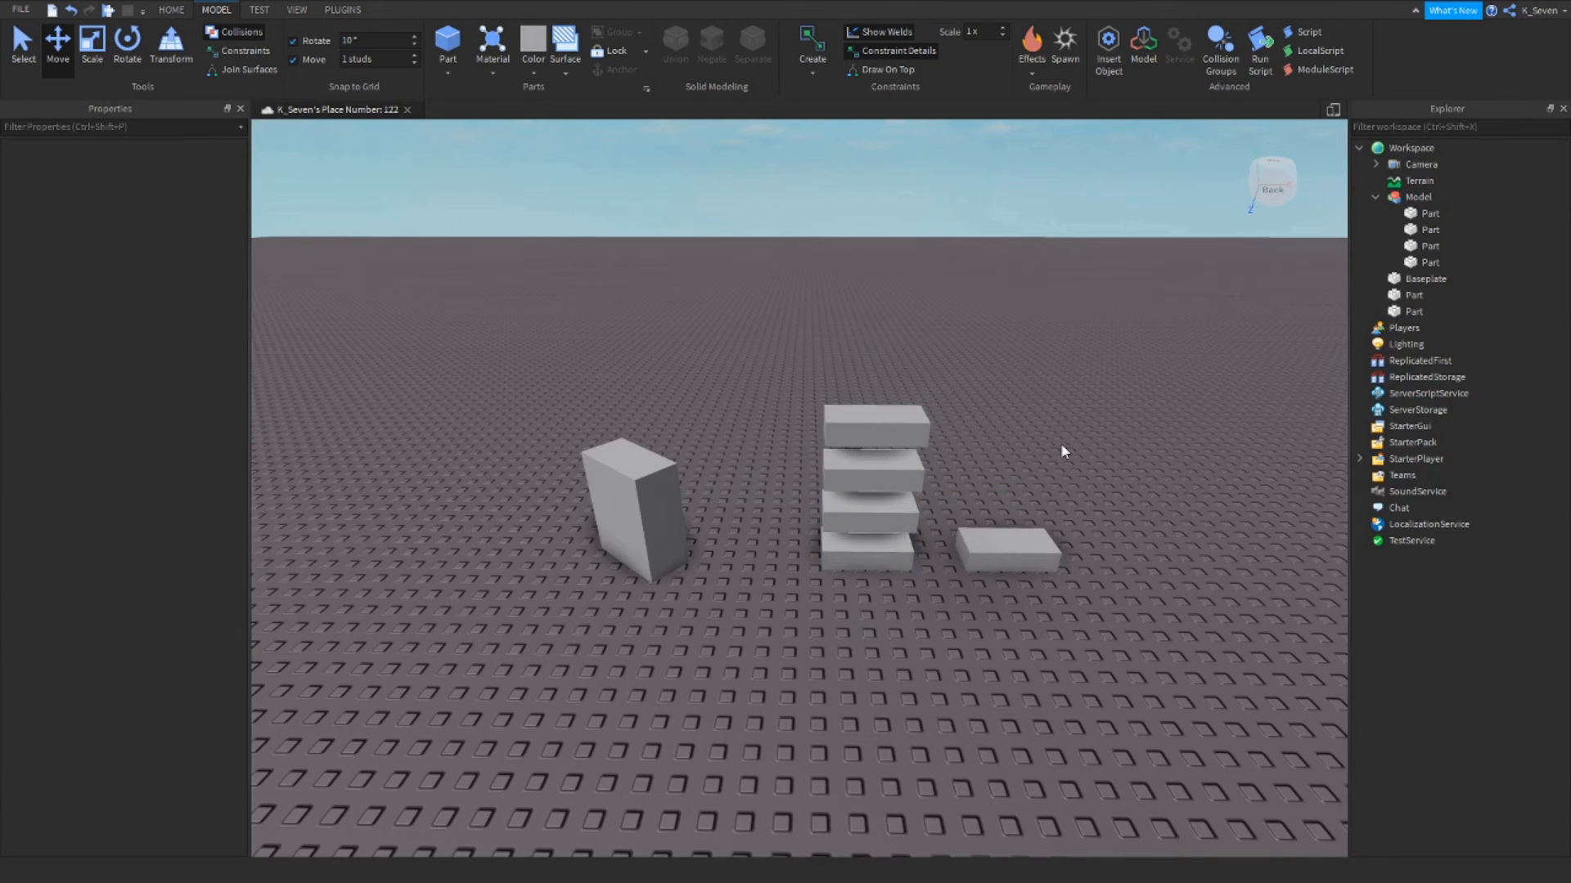
Ungroup the model of stacked parts back into four separate parts in the Workspace.
left_click_drag(996, 336, 814, 631)
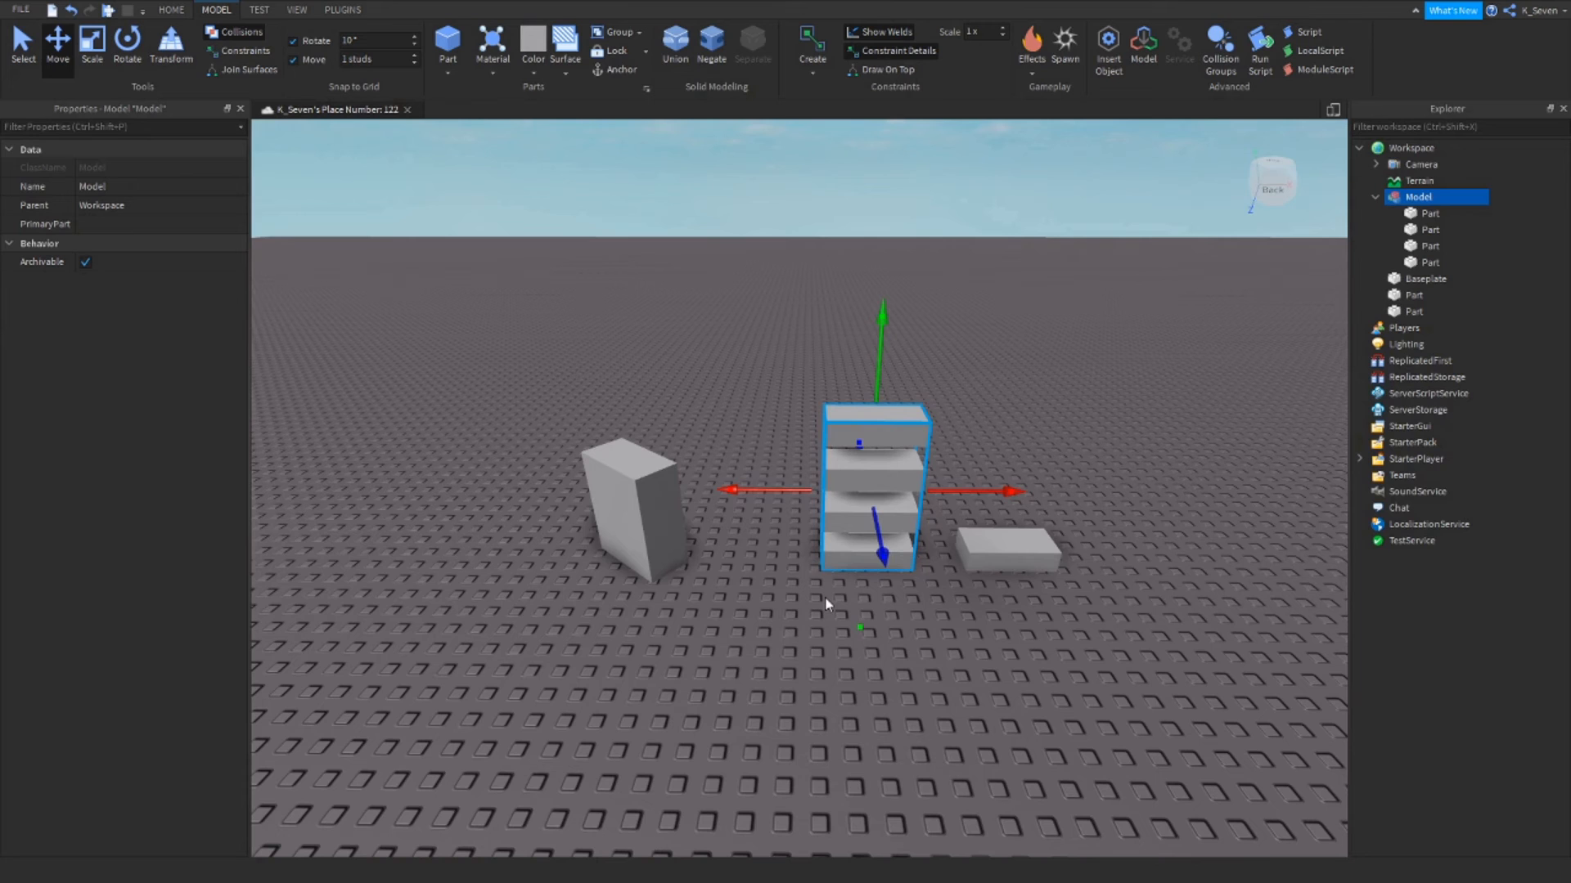
key("ctrl+u")
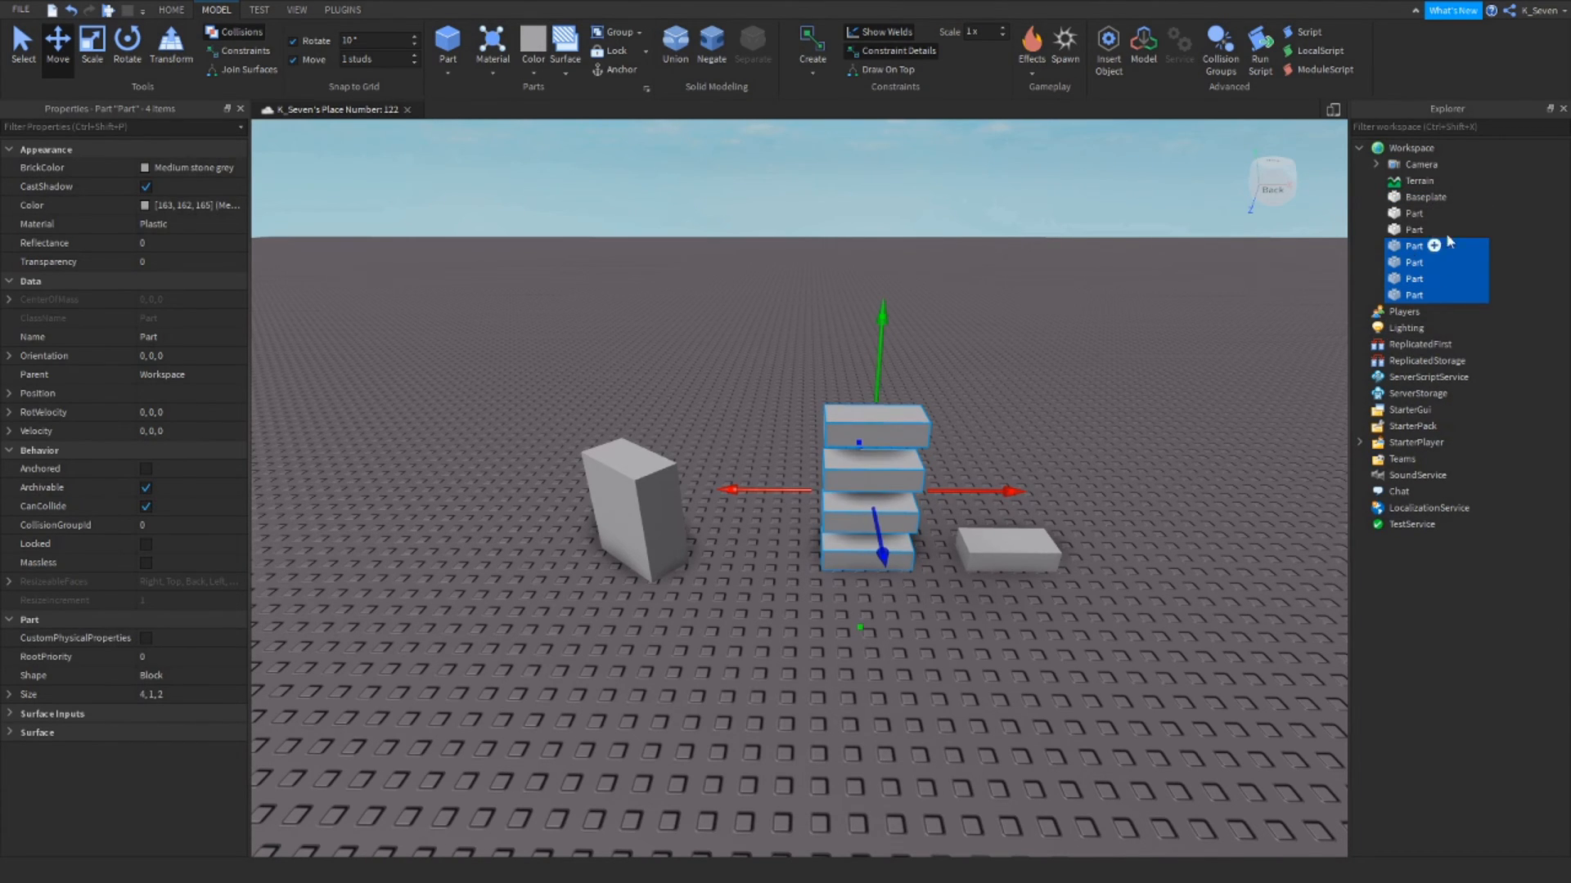
left_click(1235, 411)
Set the Color of the small rightmost part to a custom green with RGB 75, 165, 112.
left_click(1009, 549)
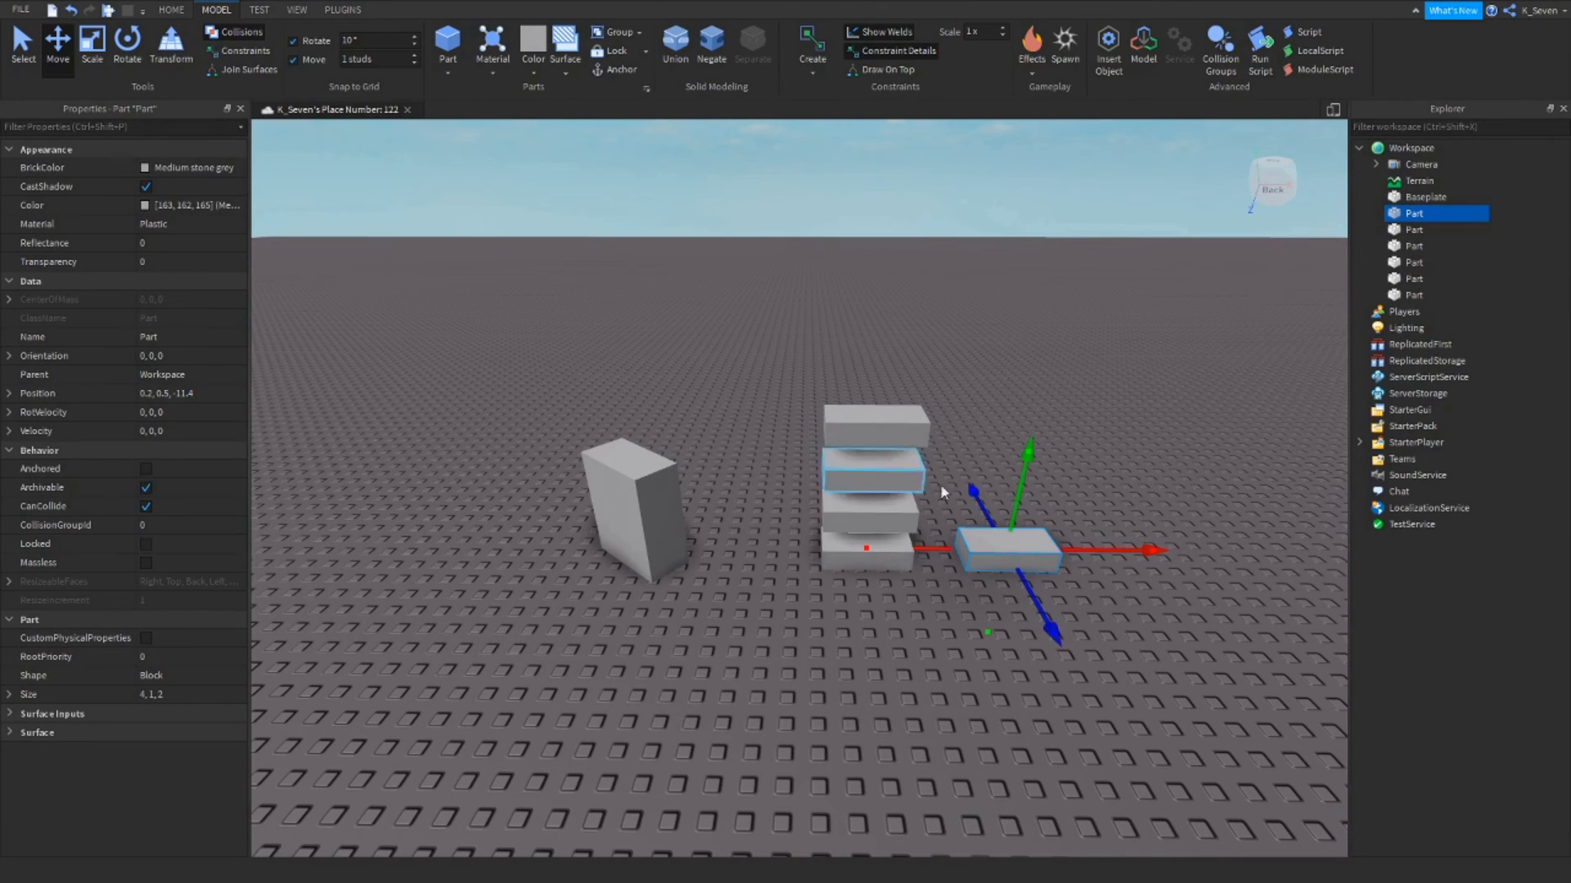
left_click(148, 169)
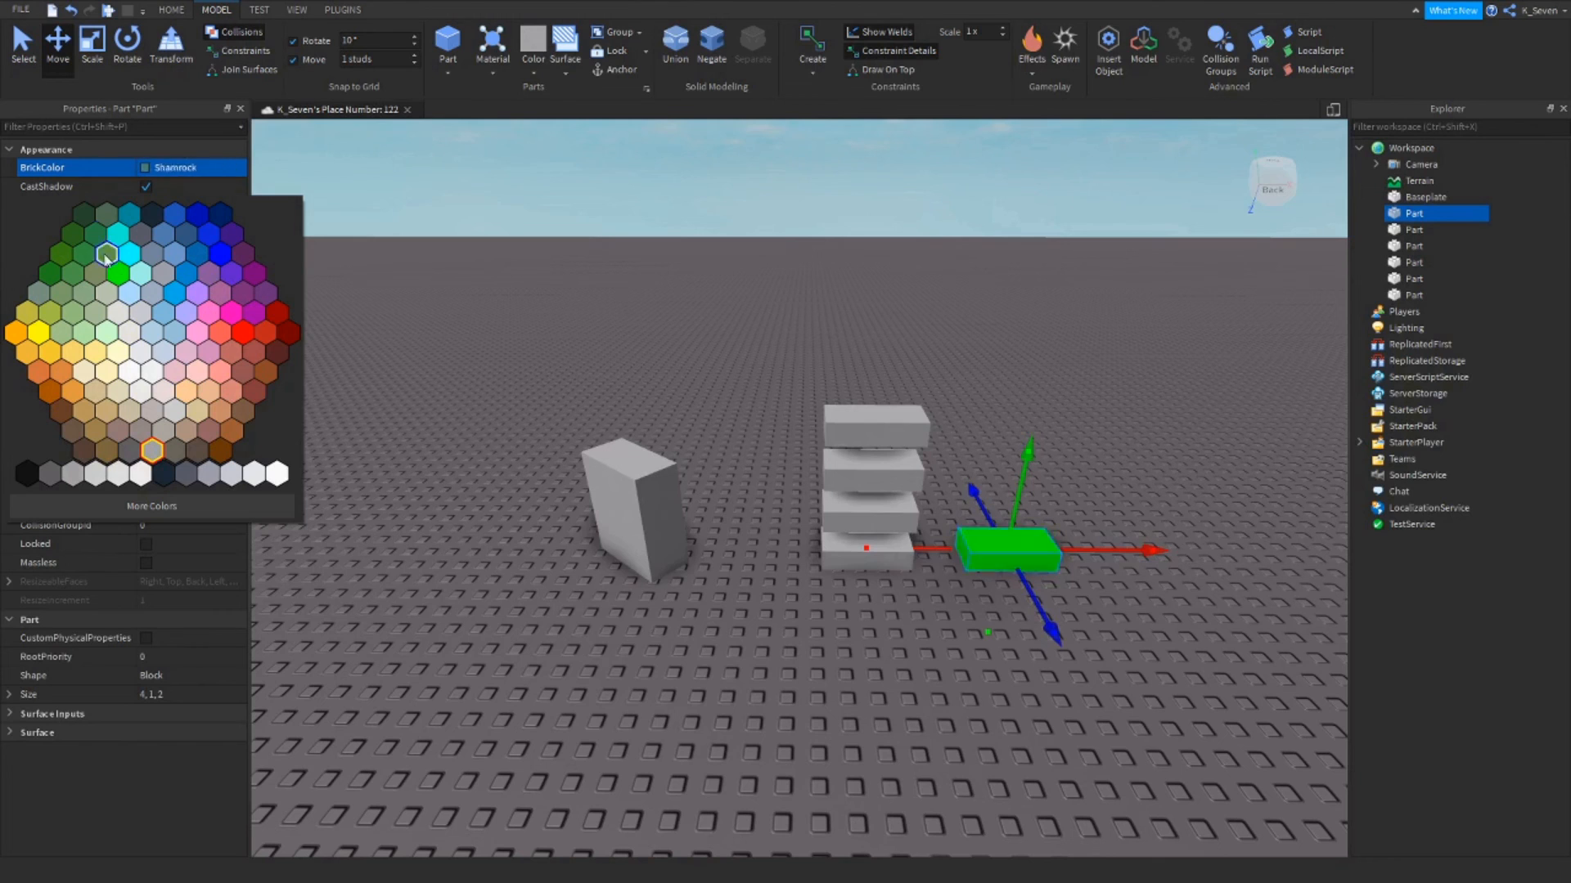
left_click(149, 157)
left_click(150, 202)
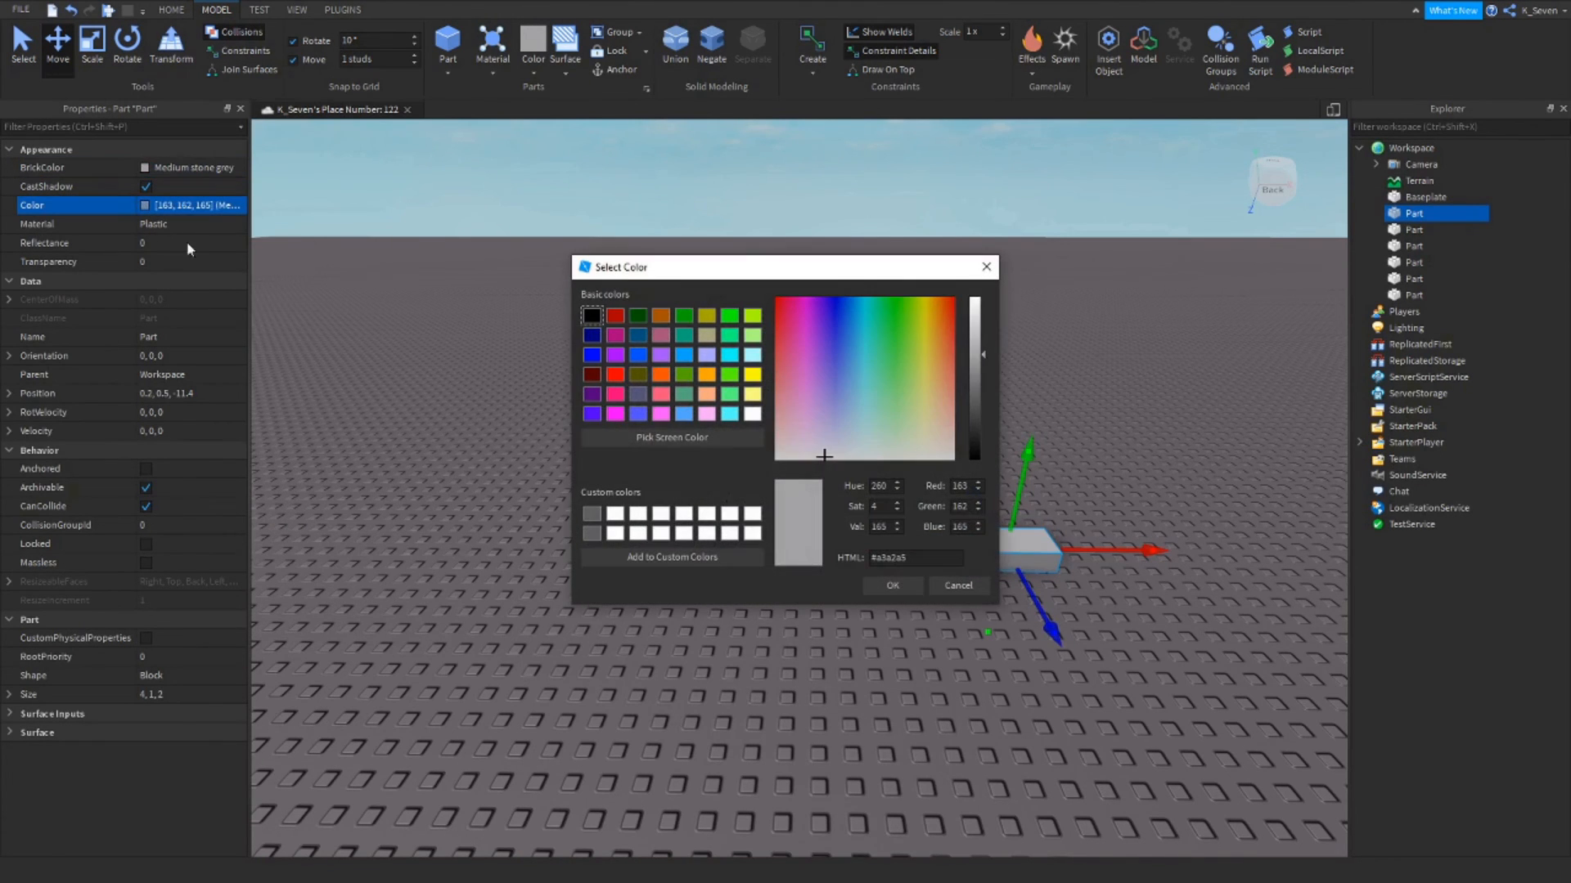
left_click(803, 392)
left_click(880, 372)
left_click(893, 586)
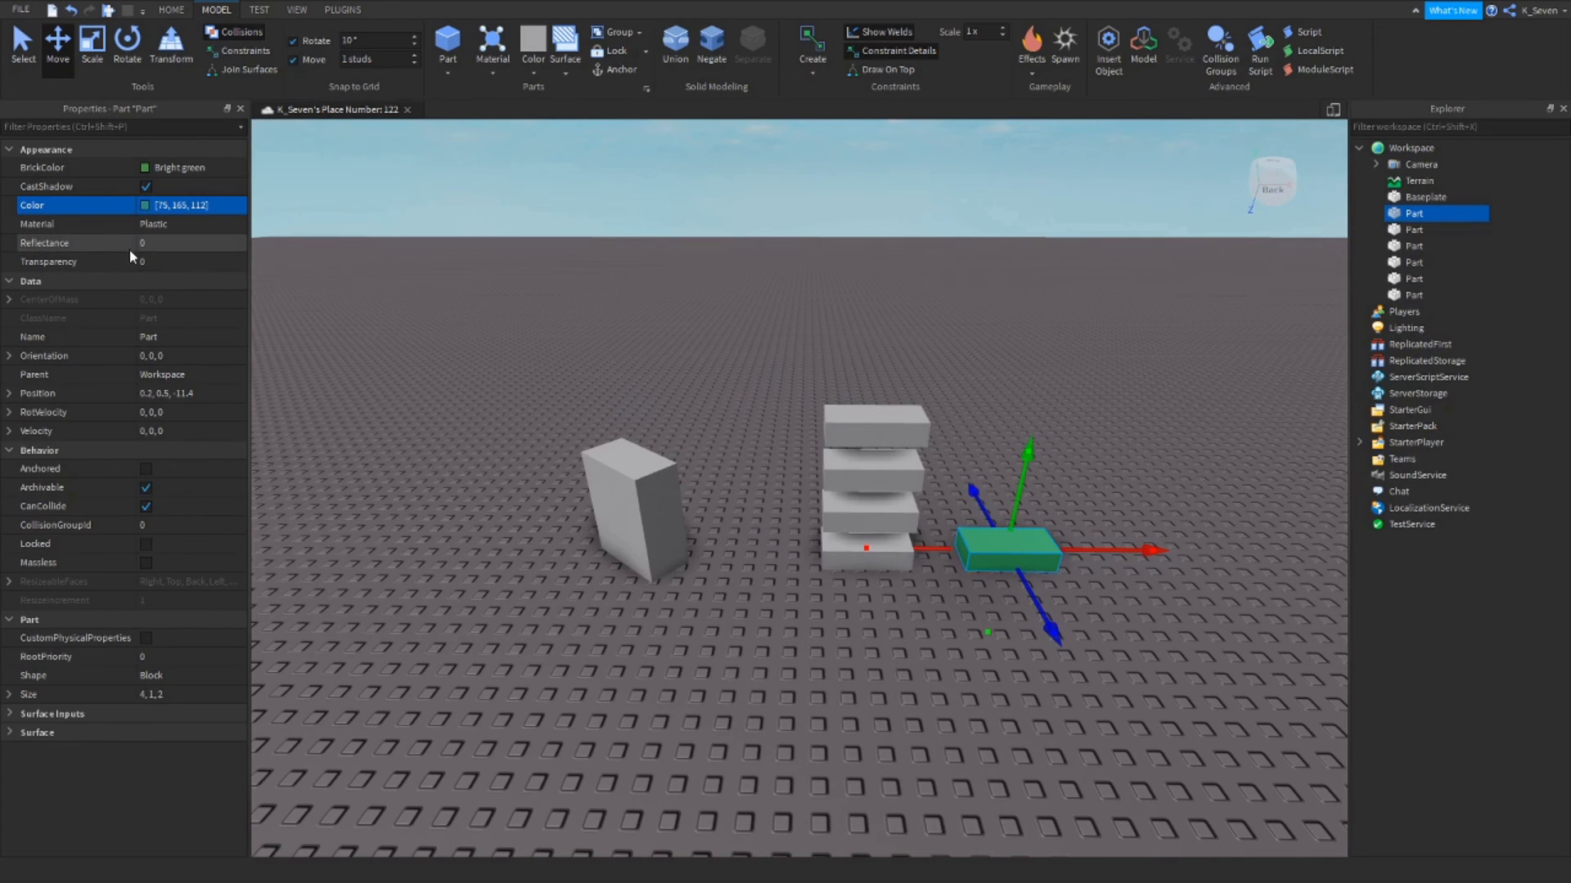
Try a Reflectance of 1 on the green part, and set it back to 0.
left_click(165, 246)
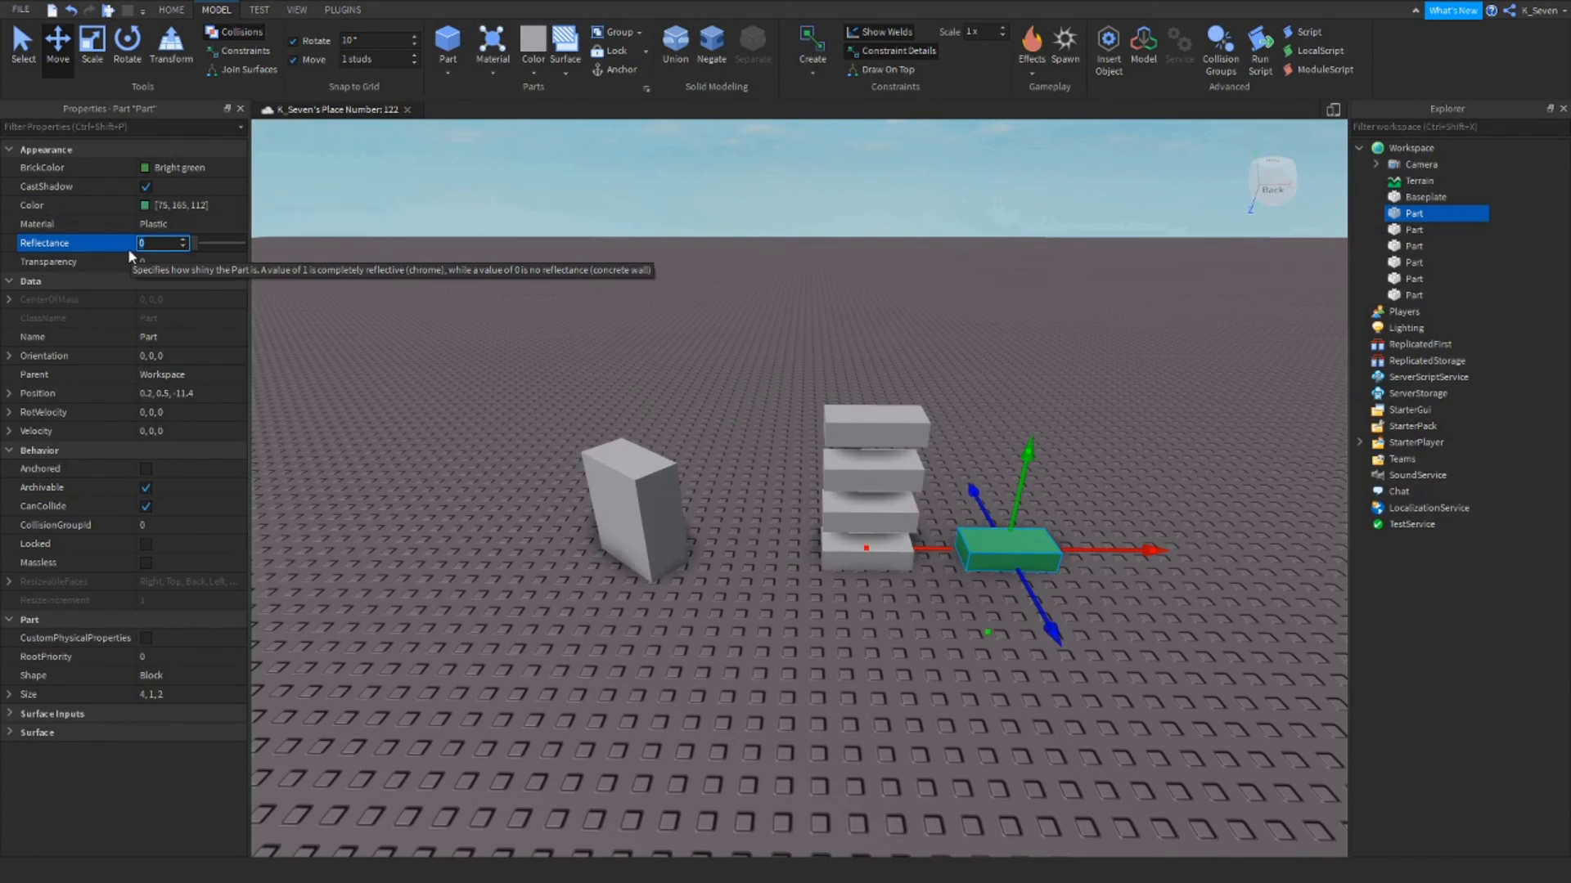
type("1")
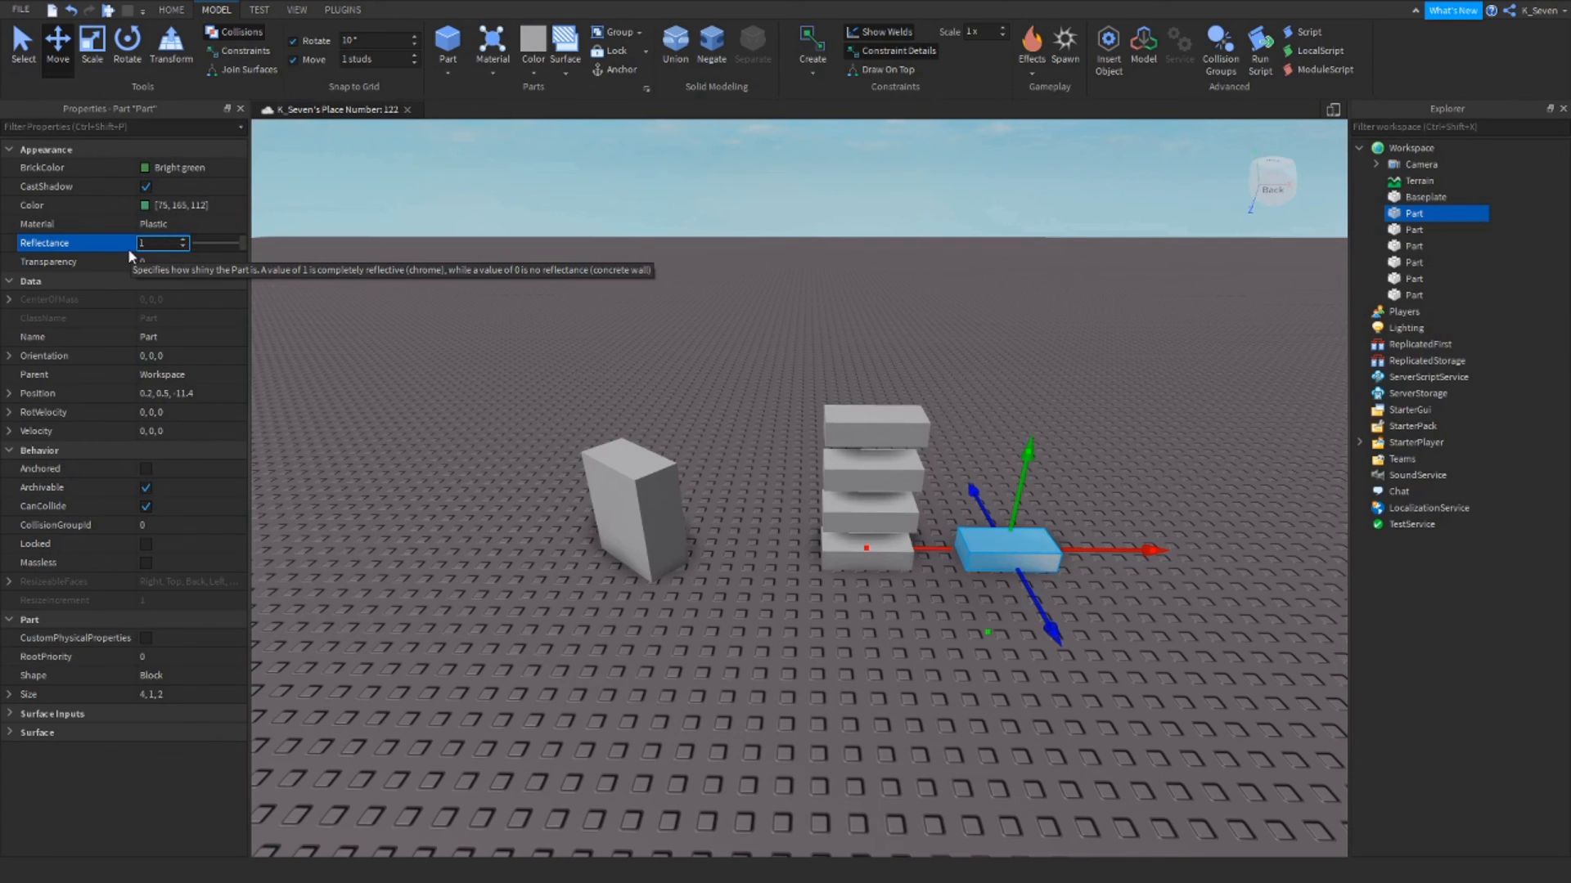
key("BackSpace")
type("0")
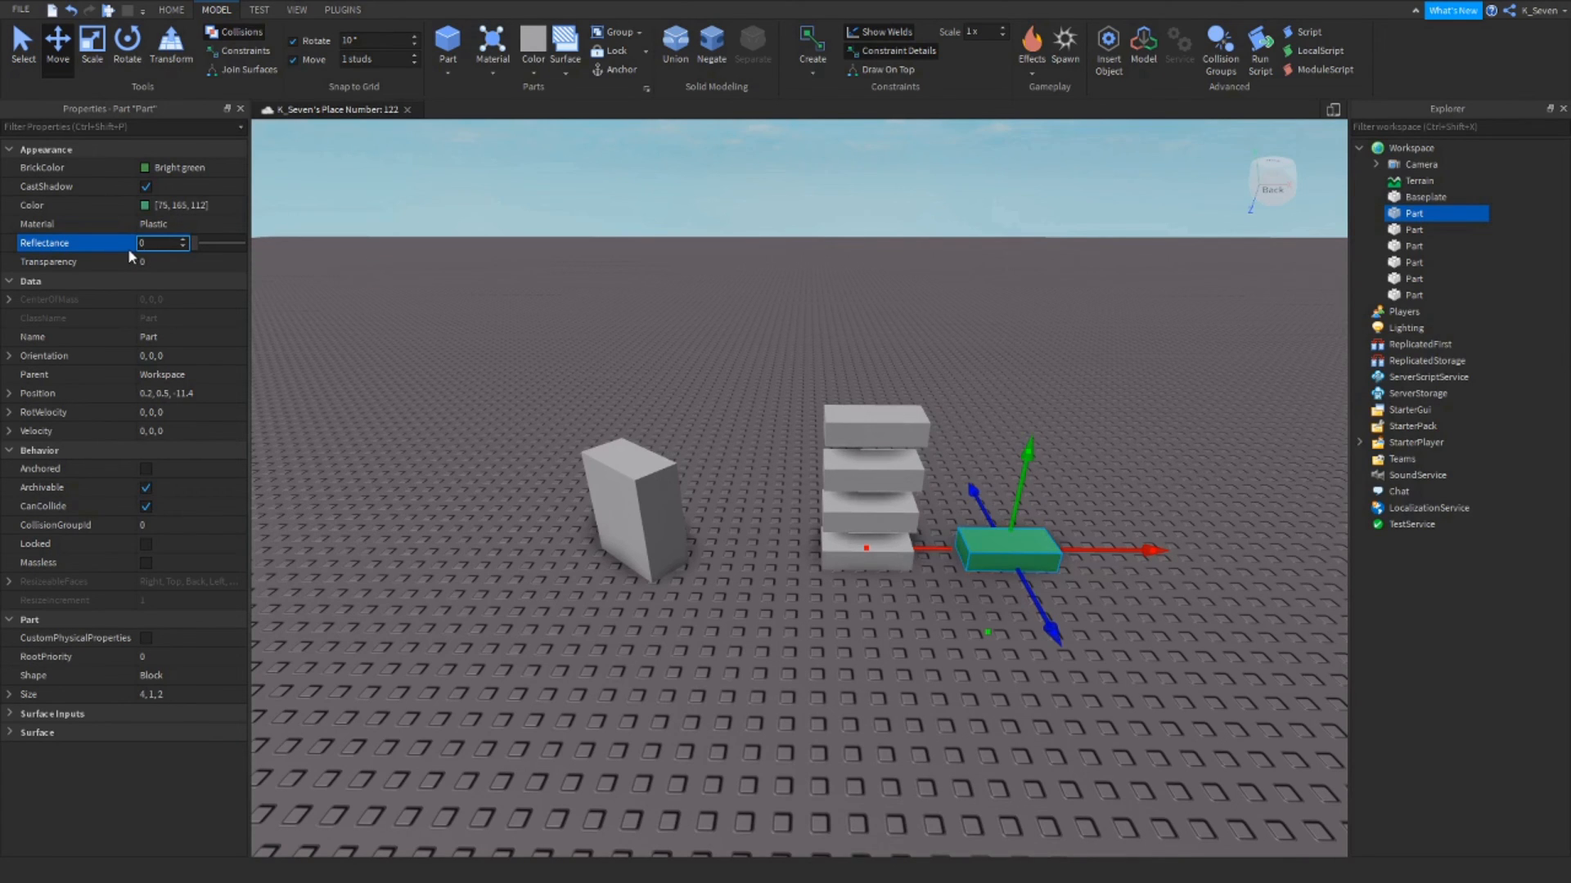
Try a Transparency of 1 on the green part, and set it back to 0.
left_click(139, 262)
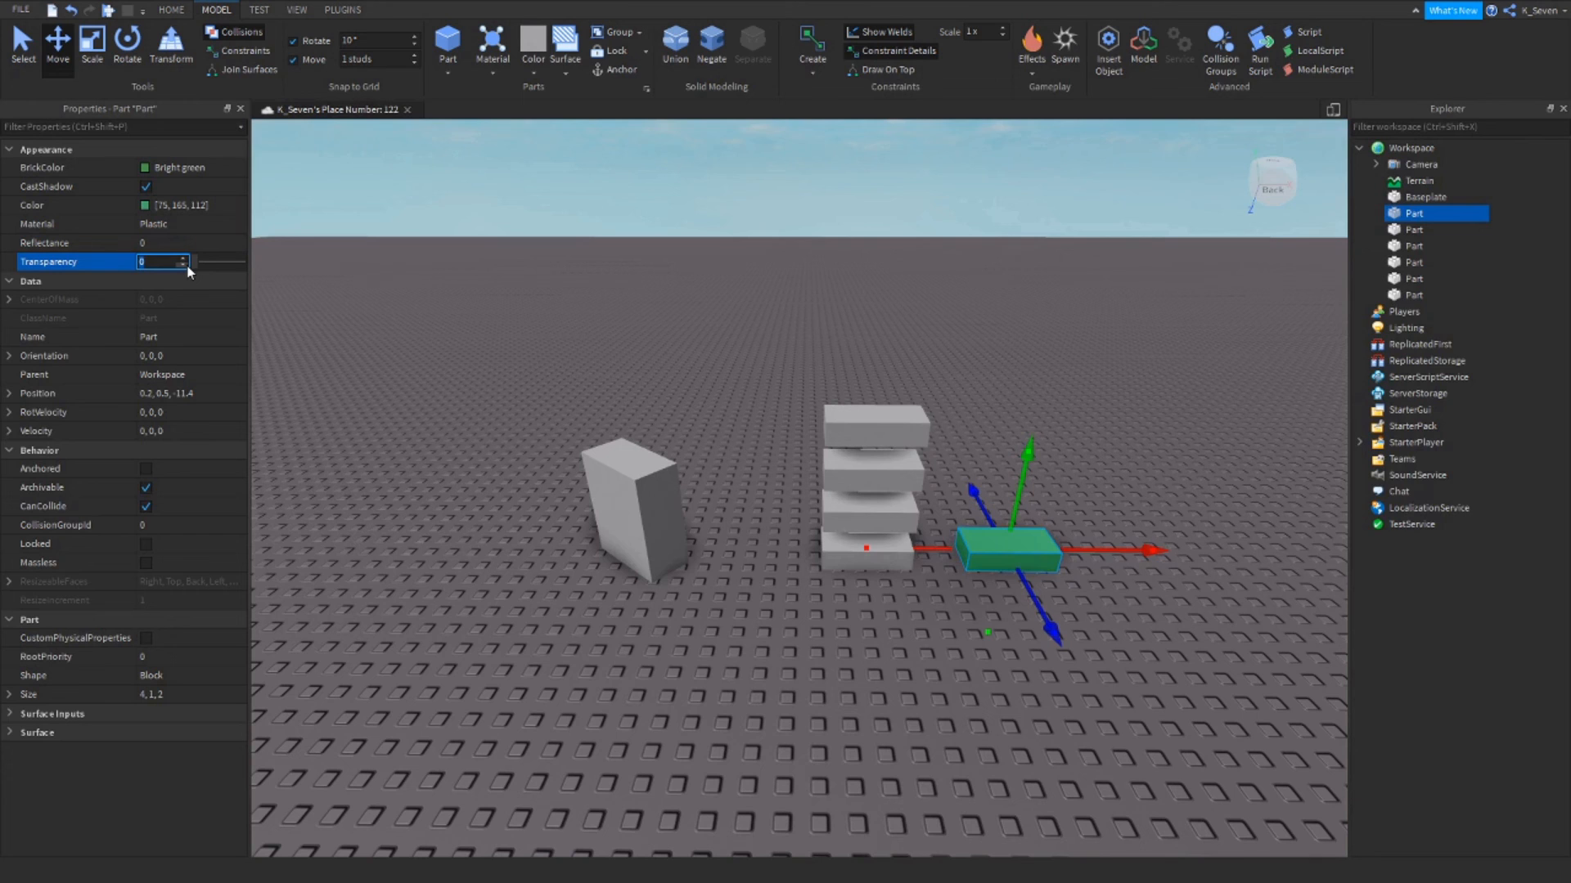
type("1")
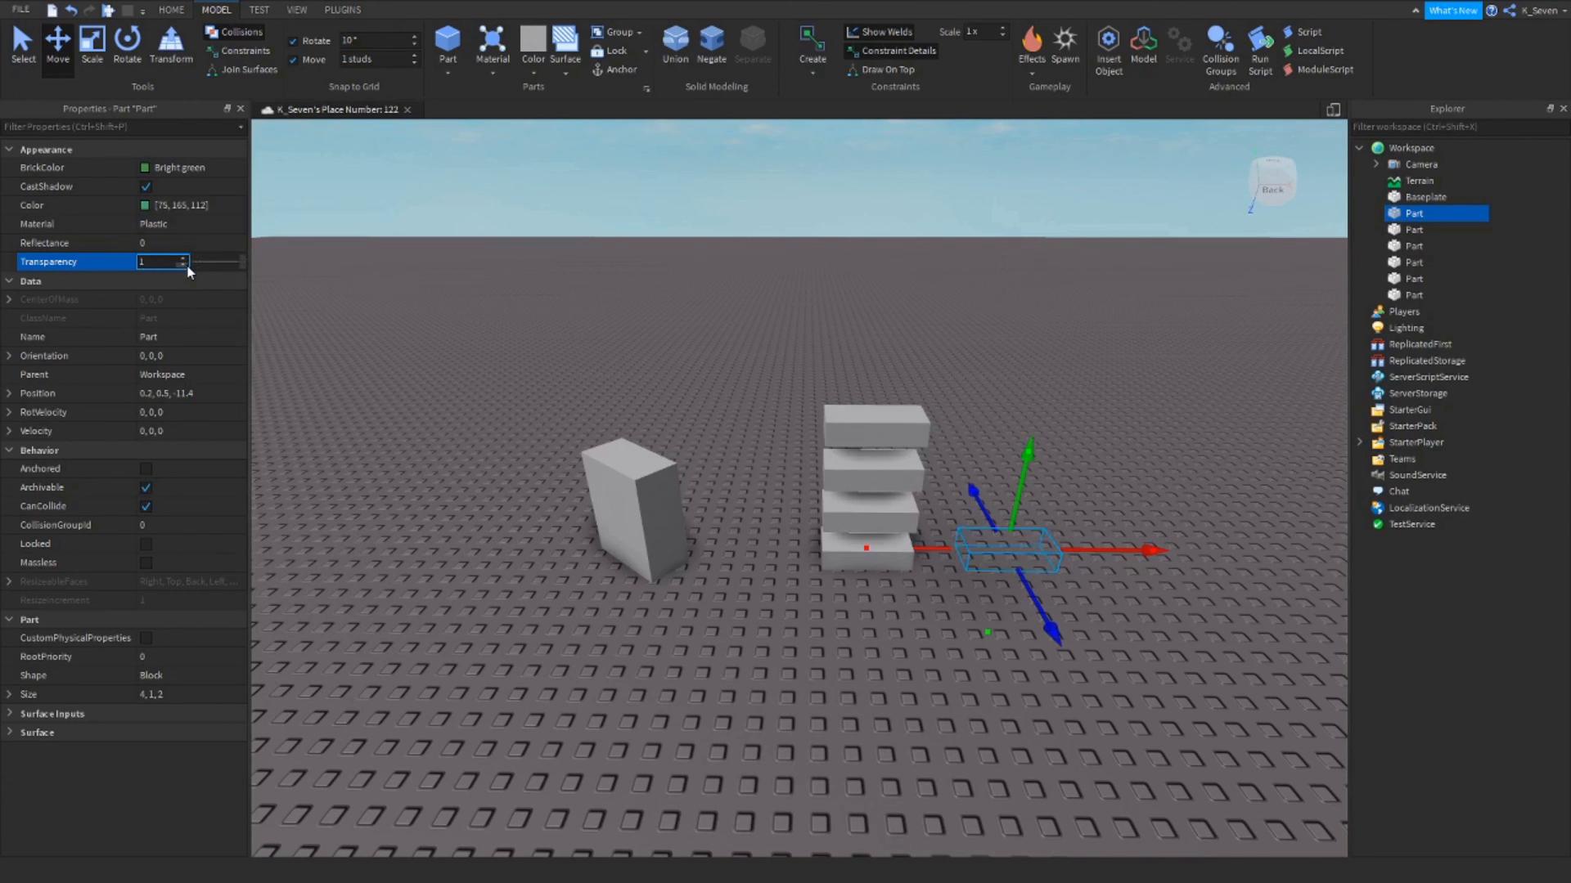
key("BackSpace")
key("Return")
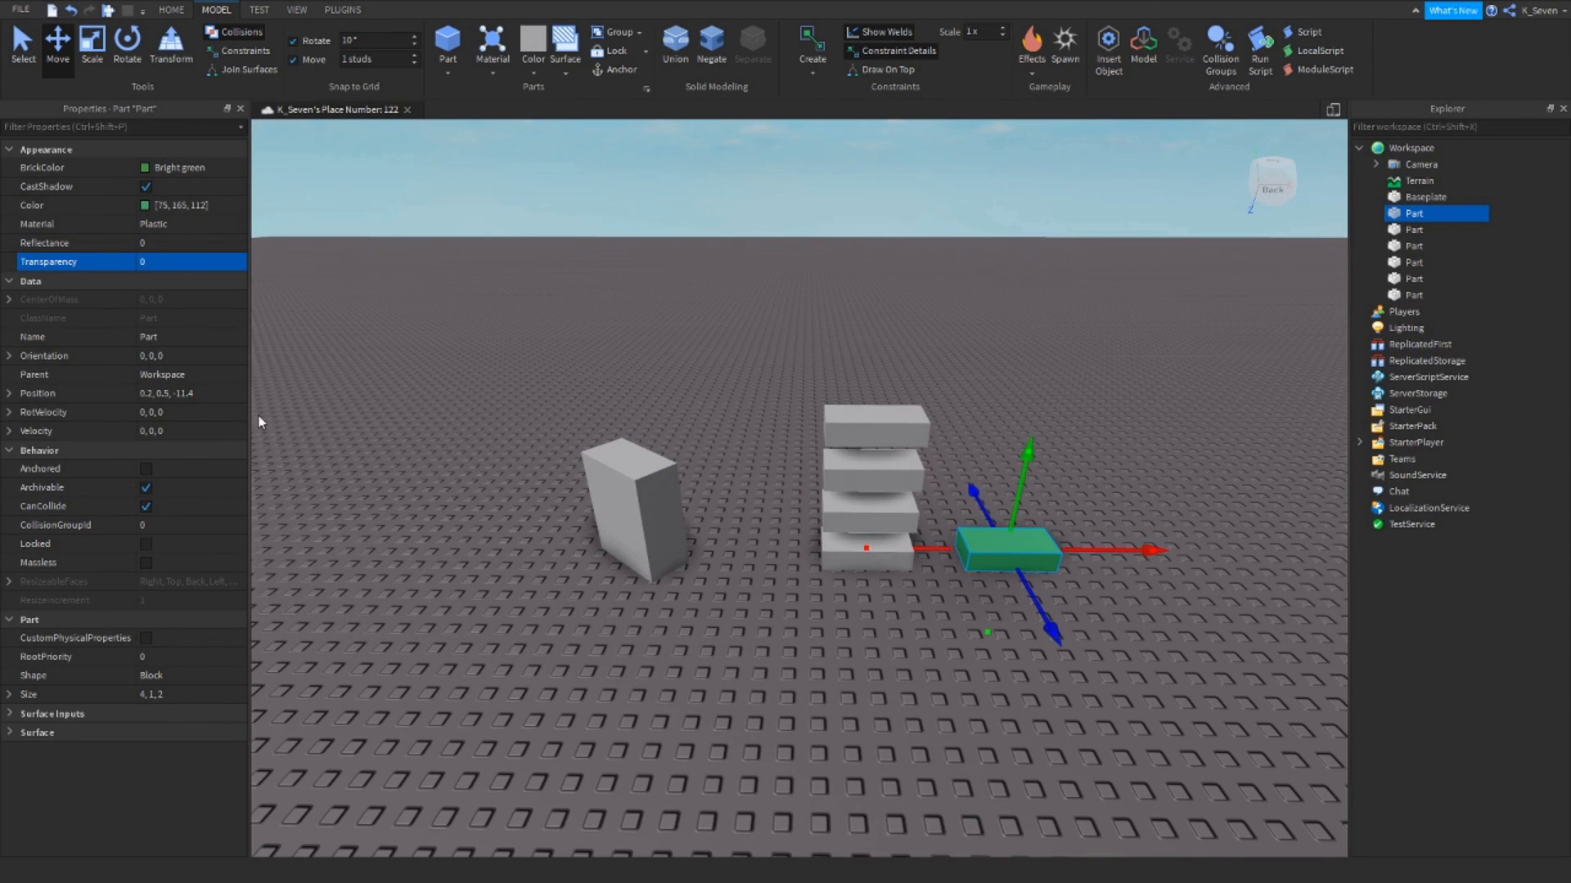
Enable the Anchored property of the green part and switch the selection to the Baseplate.
left_click(146, 469)
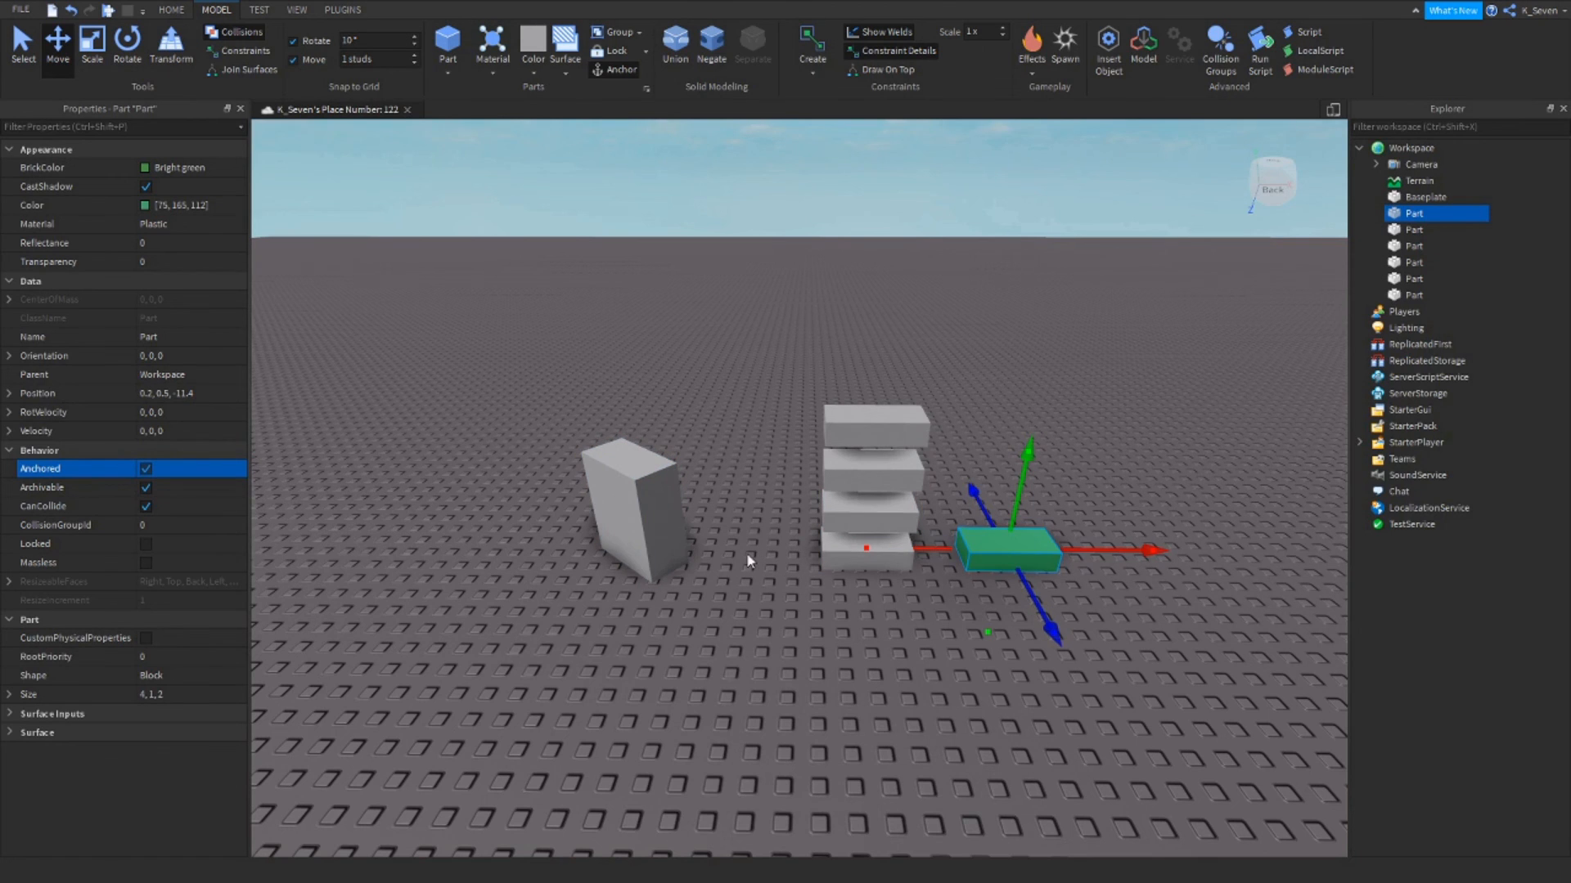
left_click(684, 341)
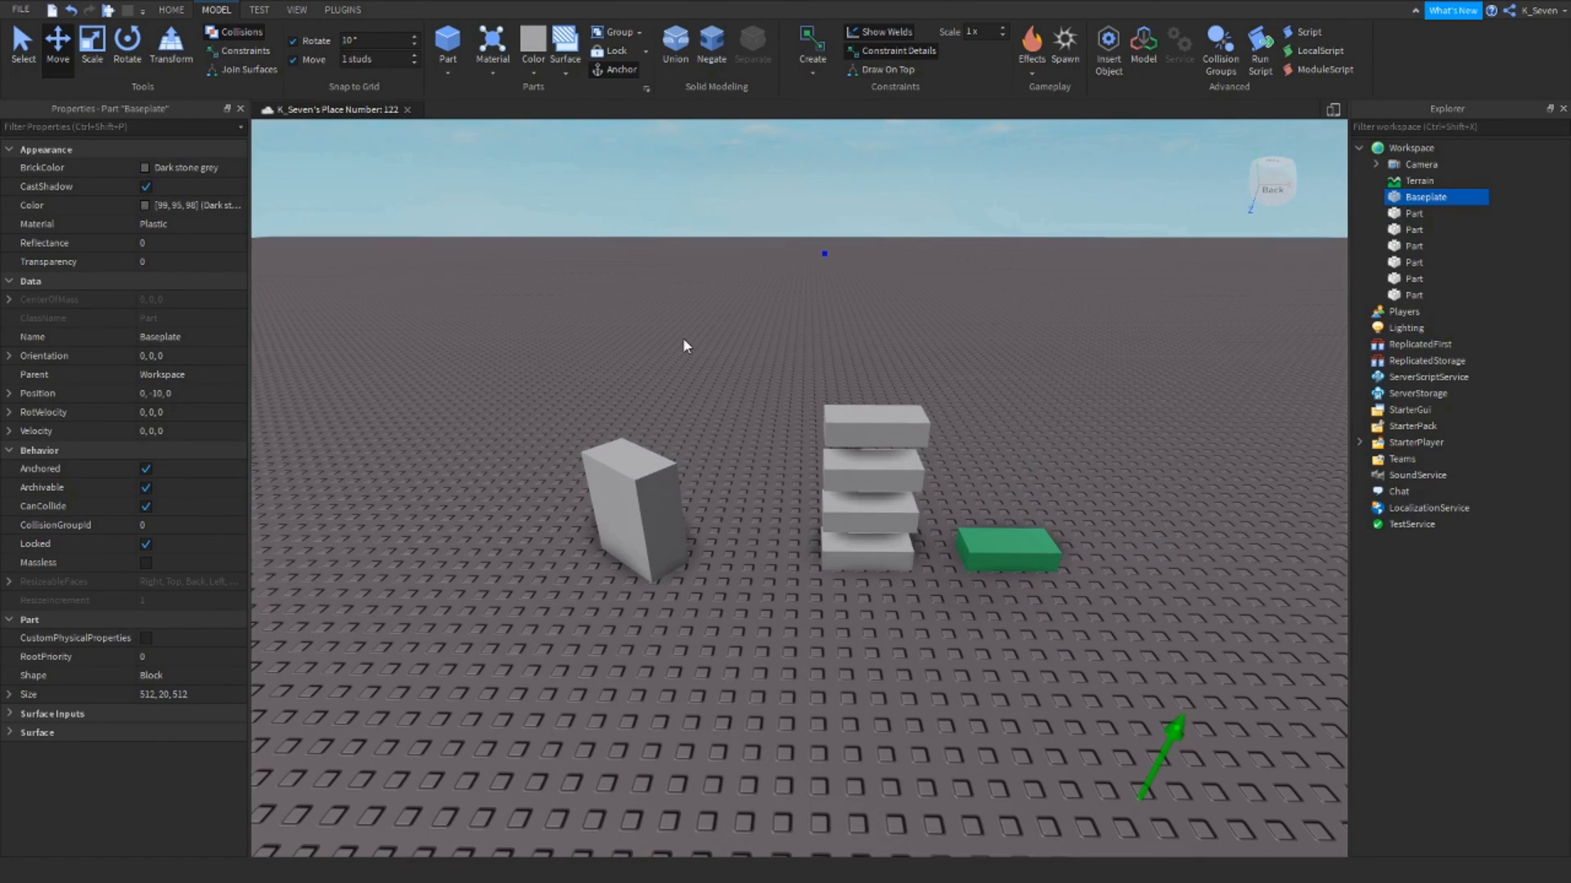